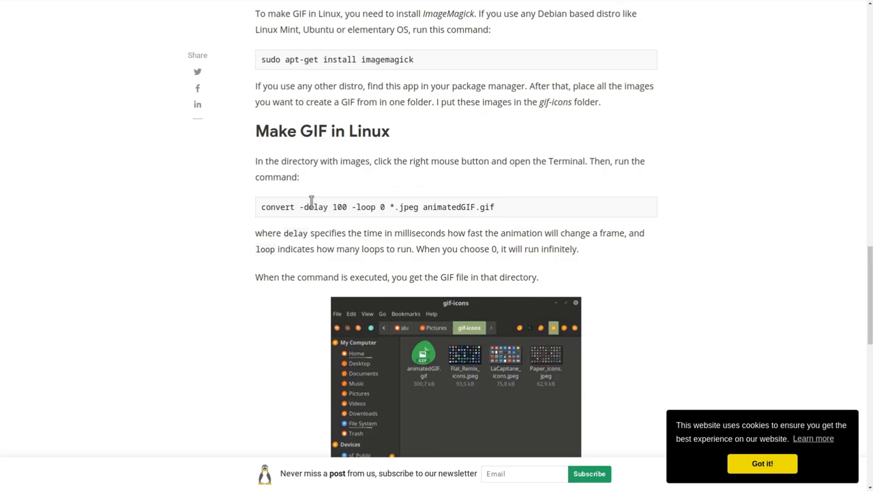
- Read the article's ImageMagick convert command for making the GIF, then its advice on loop, delay and image quality
triple_click(311, 202)
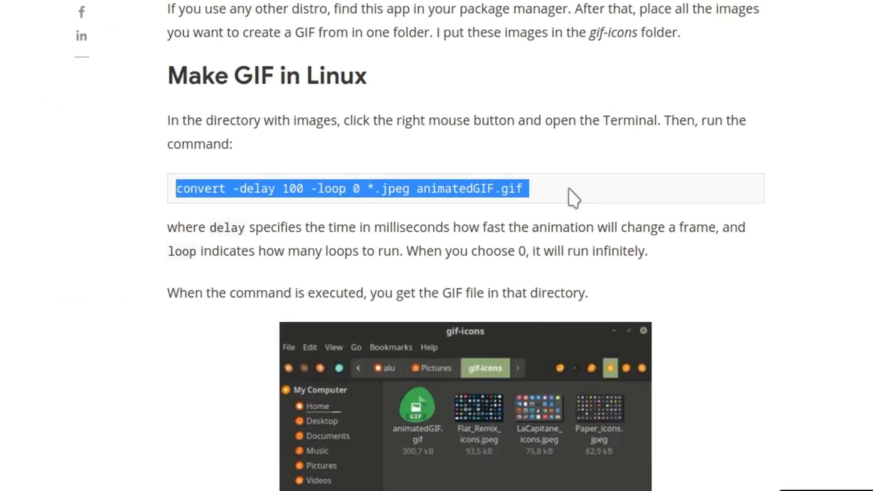
scroll(527, 207, down, 5)
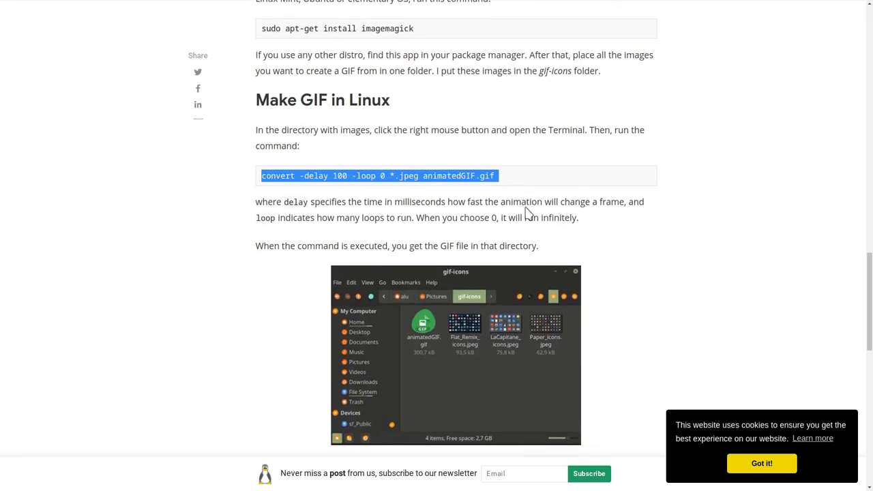
scroll(526, 206, down, 3)
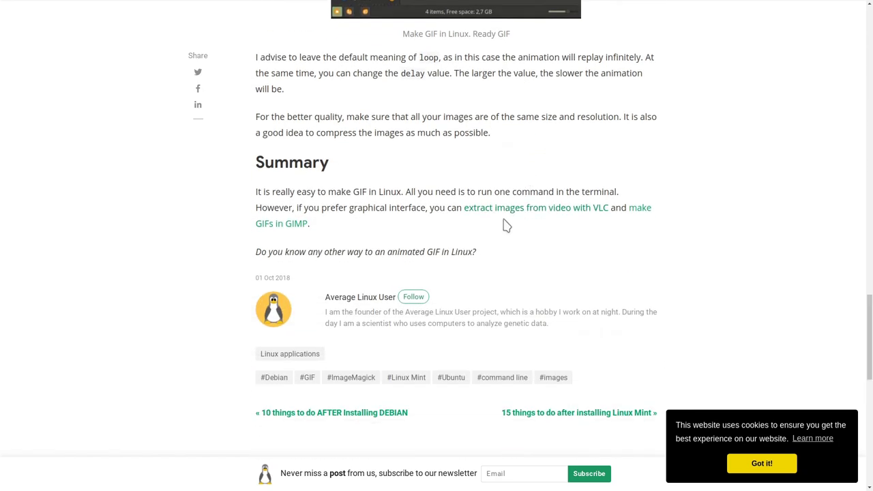
double_click(452, 250)
triple_click(451, 250)
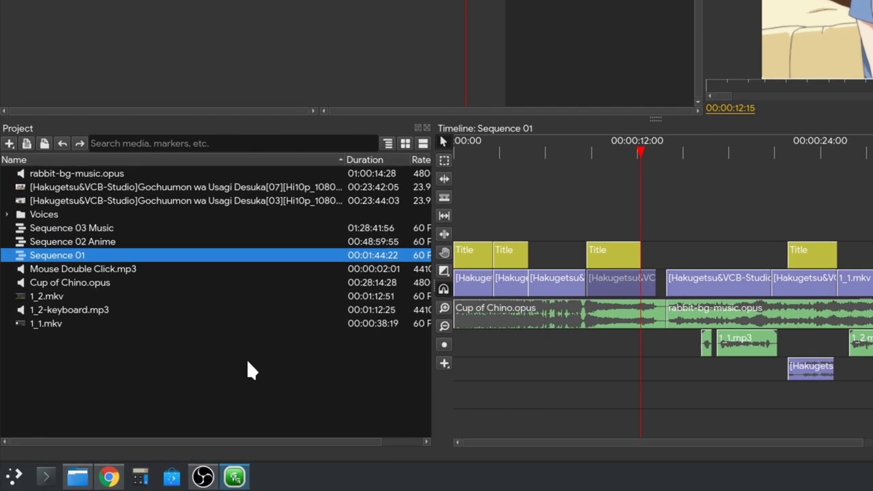
- Switch to Olive and set up a new sequence with the 480p preset and a 23.976 FPS frame rate
right_click(247, 361)
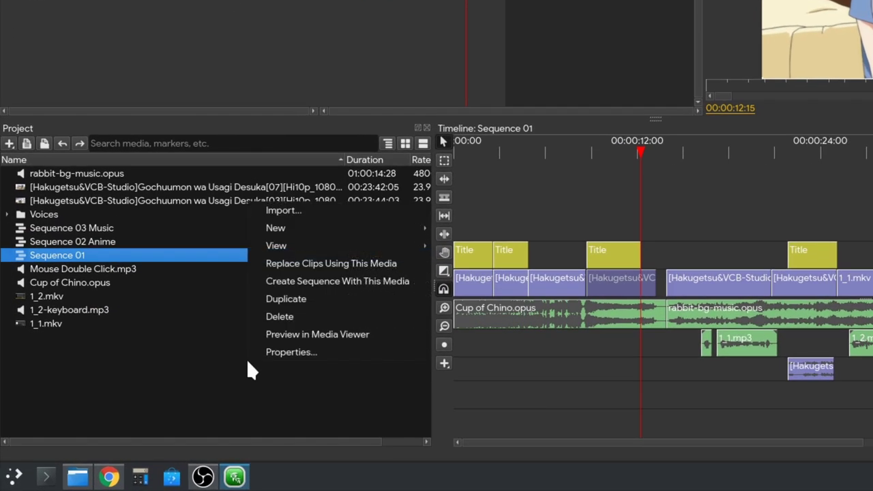
mouse_move(372, 228)
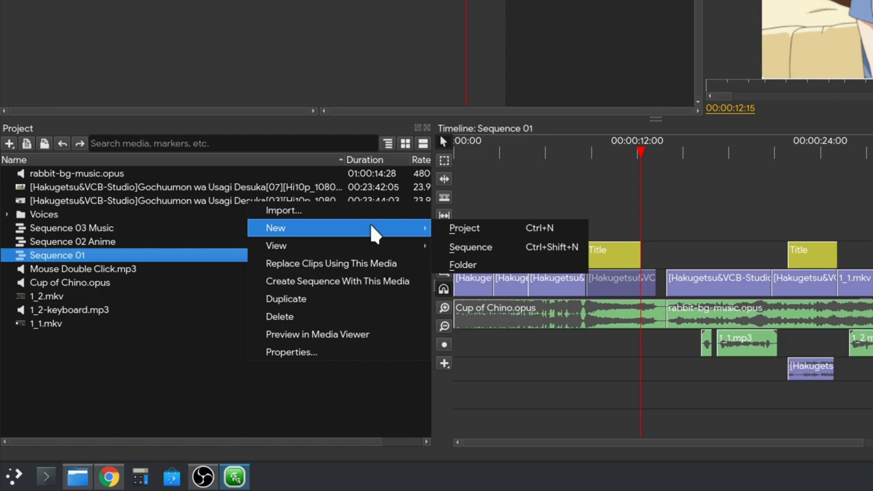
click(535, 246)
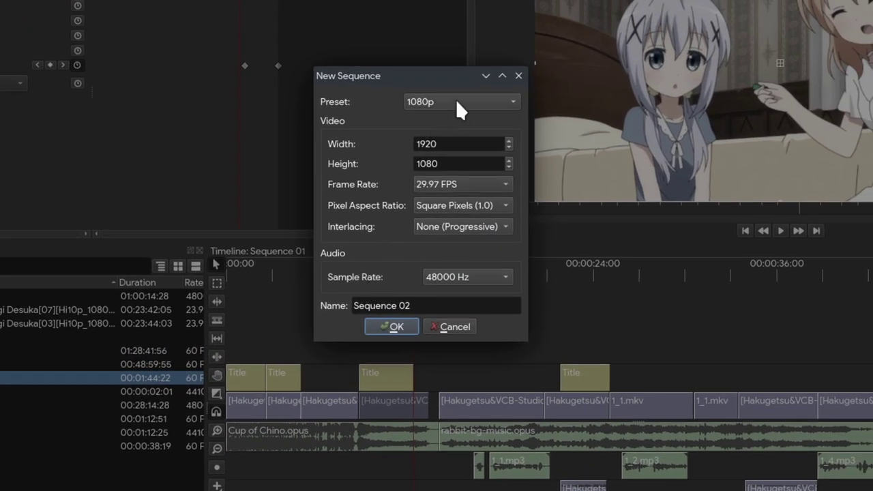
click(457, 103)
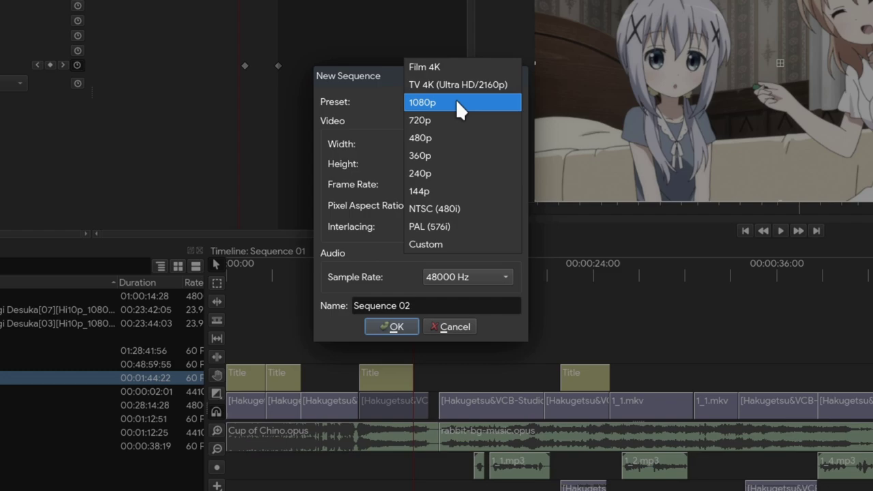
click(465, 137)
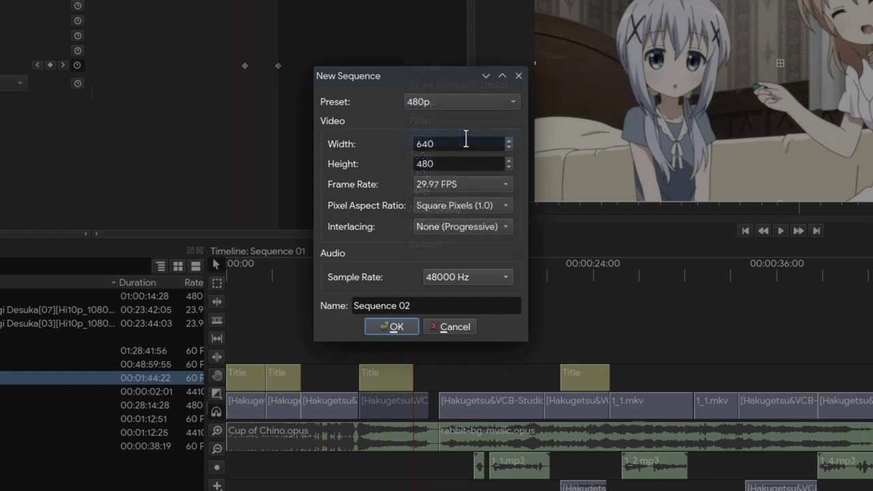
click(454, 193)
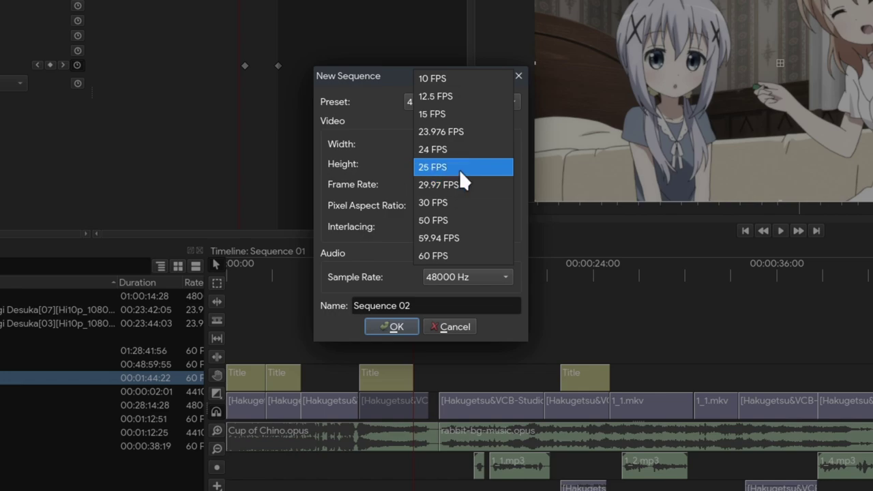
click(474, 141)
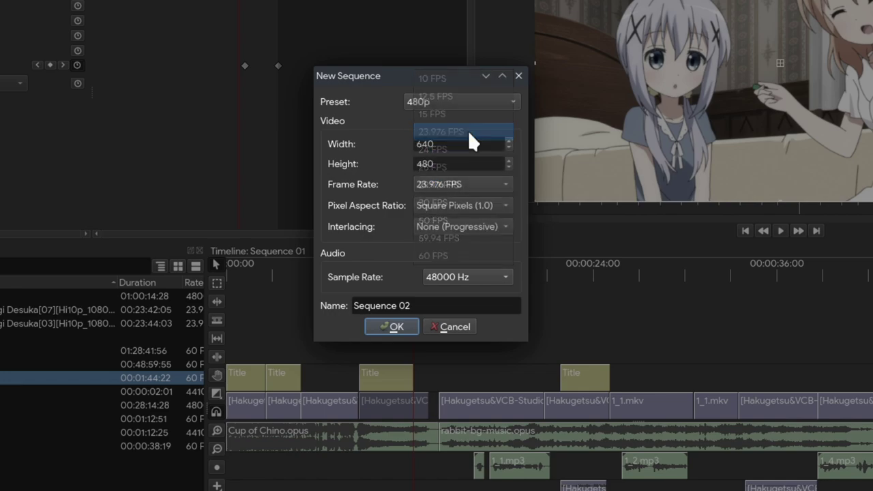
- Name the new sequence "Sequence Demo GIF" and create it
click(420, 304)
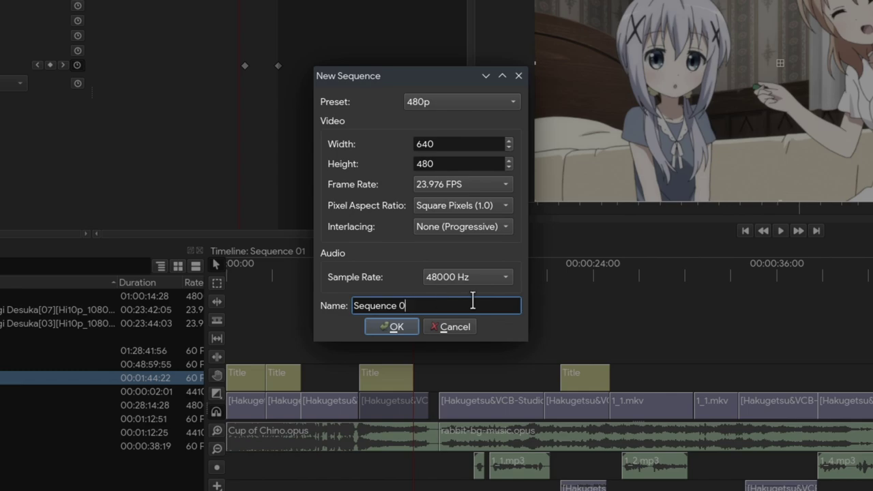
key(BackSpace)
text(Demo GIF)
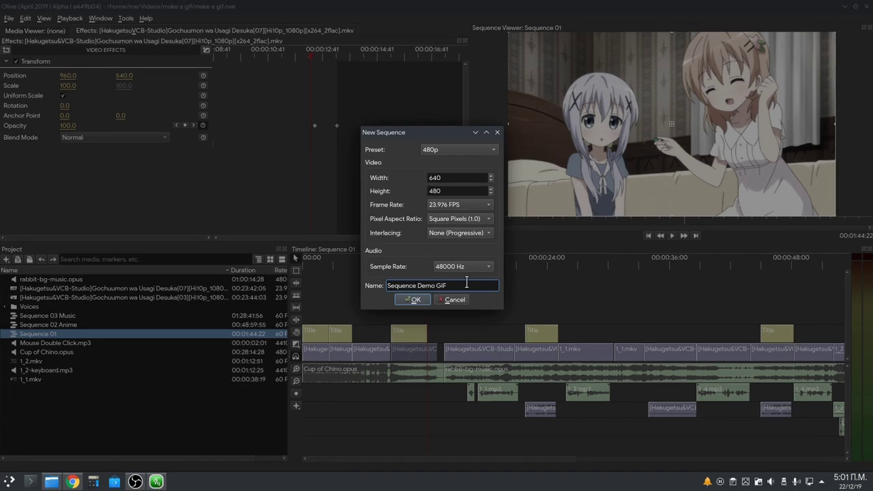
click(413, 300)
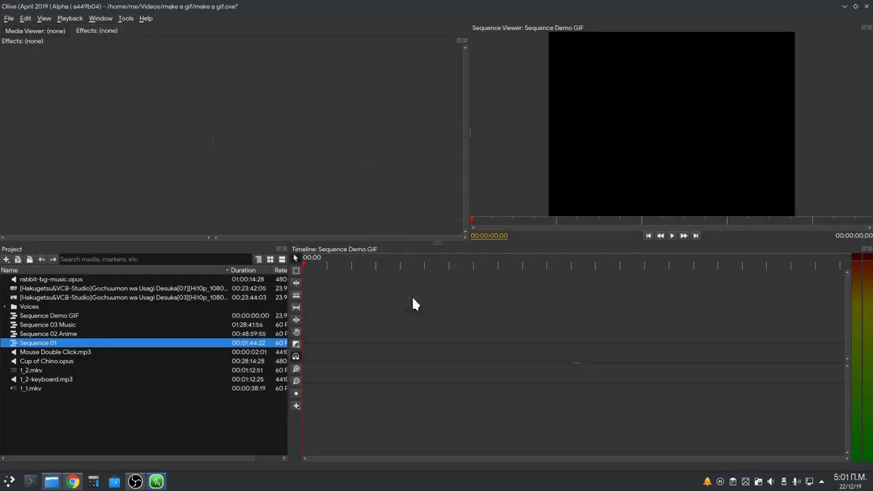
- Open Sequence 02 Anime and locate the short cut clip around 00:09:30 on its timeline
click(72, 317)
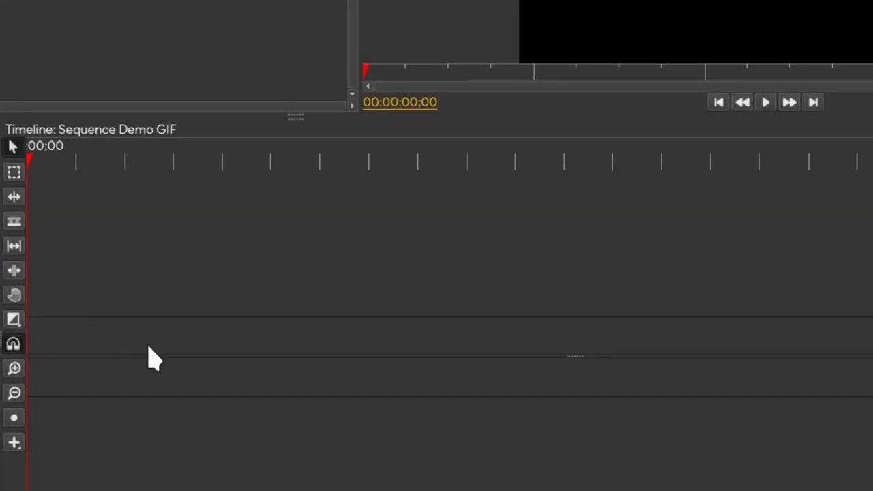
click(69, 333)
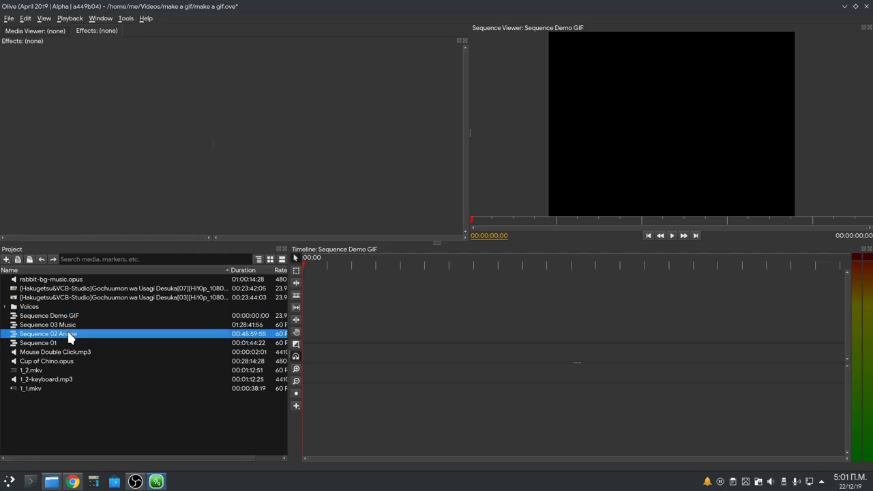
double_click(68, 333)
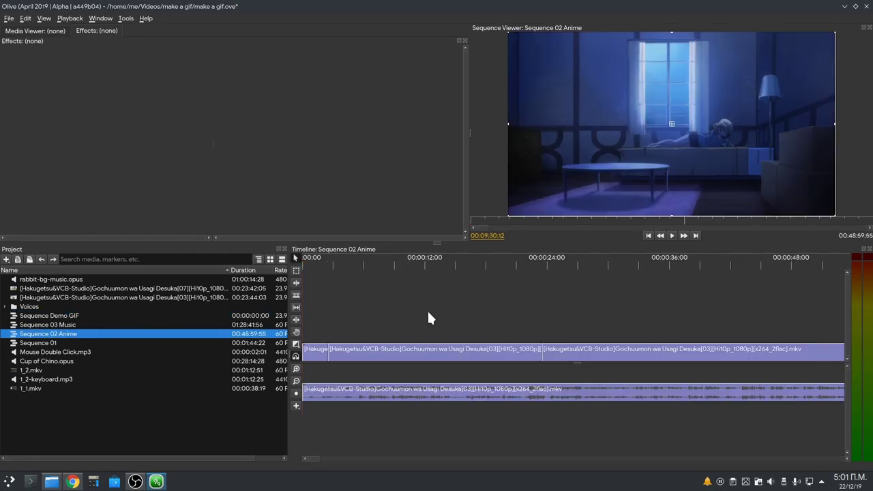
key(equal)
key(equal)
key(equal)
key(equal)
key(equal)
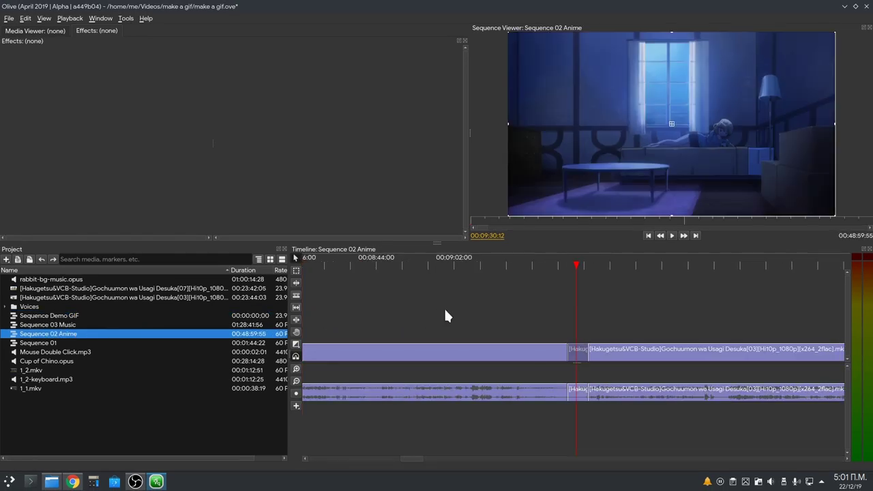
key(minus)
key(minus)
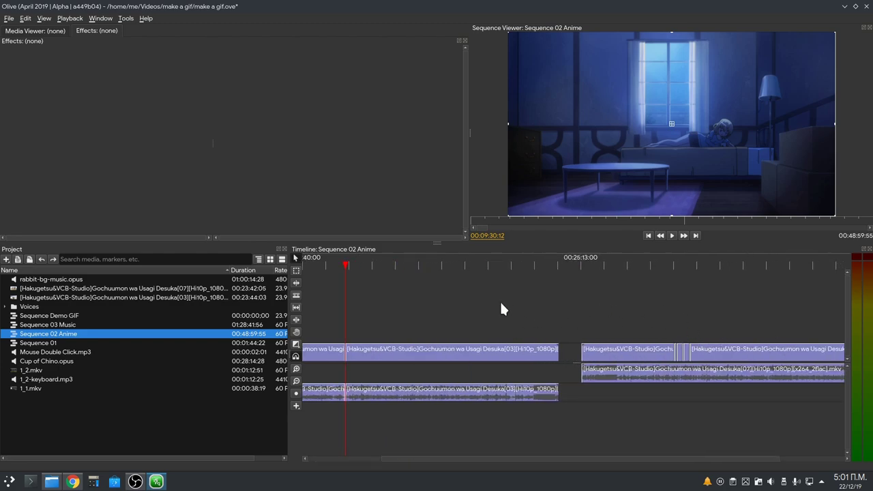
key(equal)
key(equal)
key(equal)
key(equal)
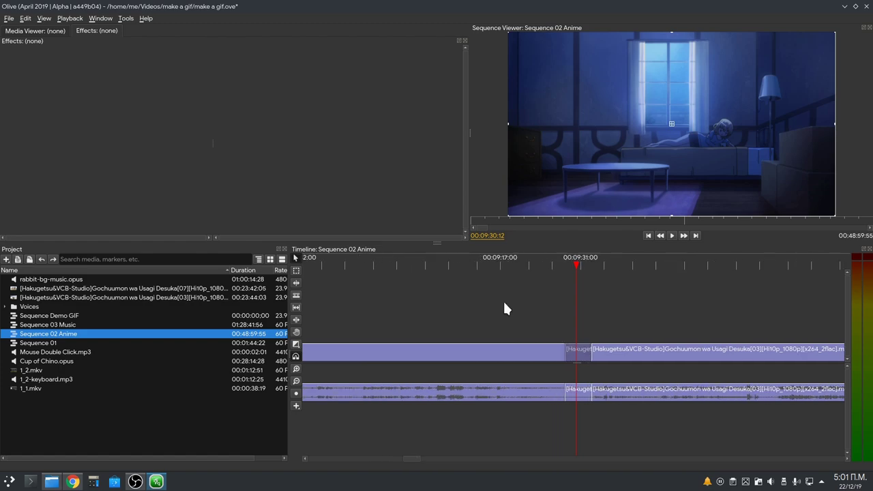
- Play the short clip in Sequence 02 Anime from its start to its end
click(544, 266)
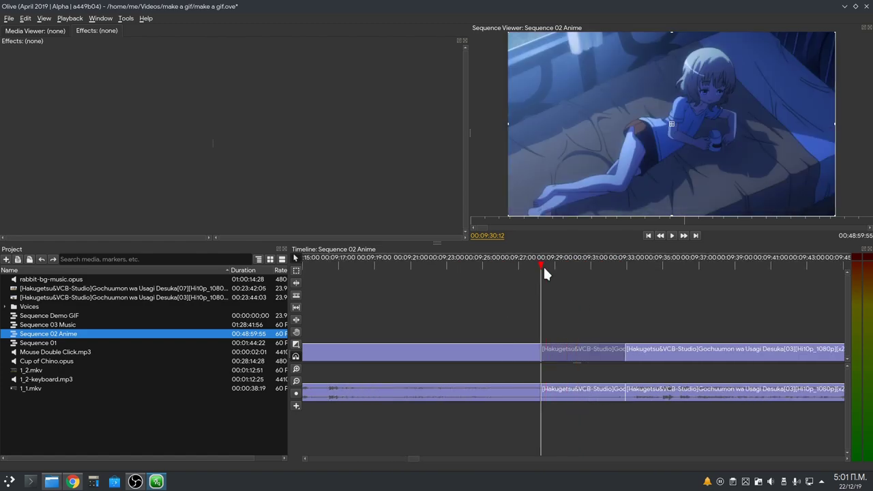
key(space)
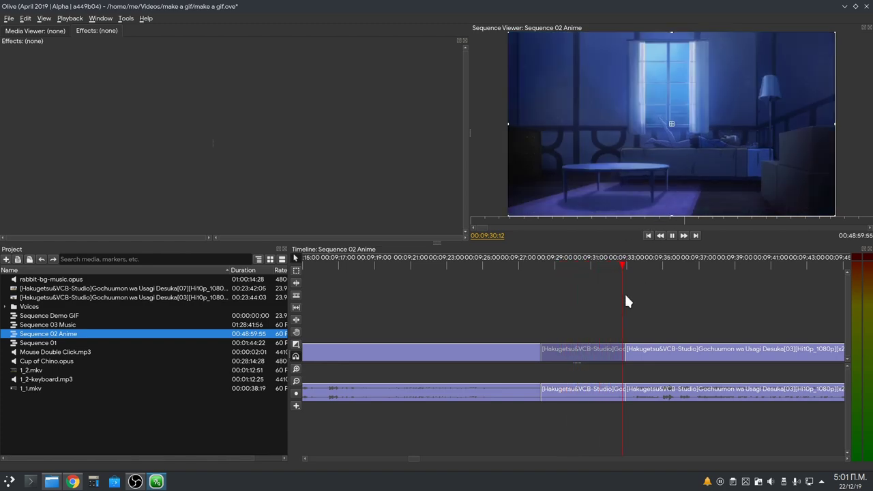
key(space)
- Copy the short clip's video from Sequence 02 Anime into the start of Sequence Demo GIF
click(573, 350)
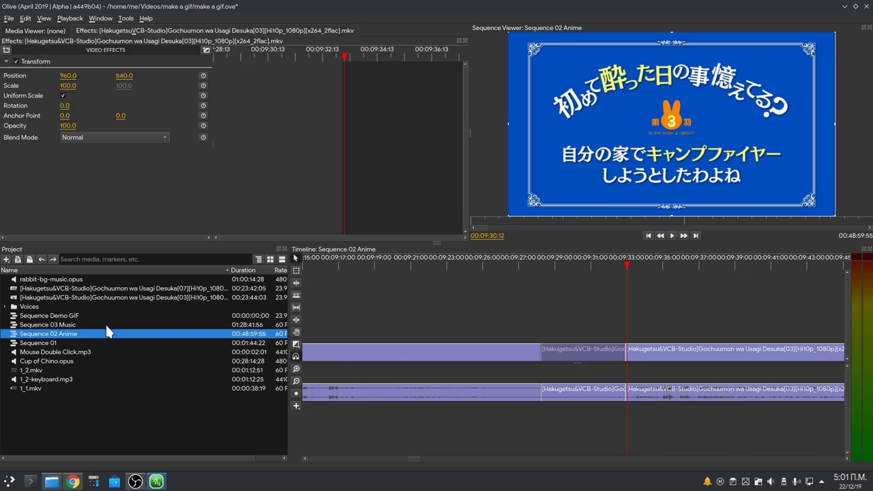
double_click(72, 318)
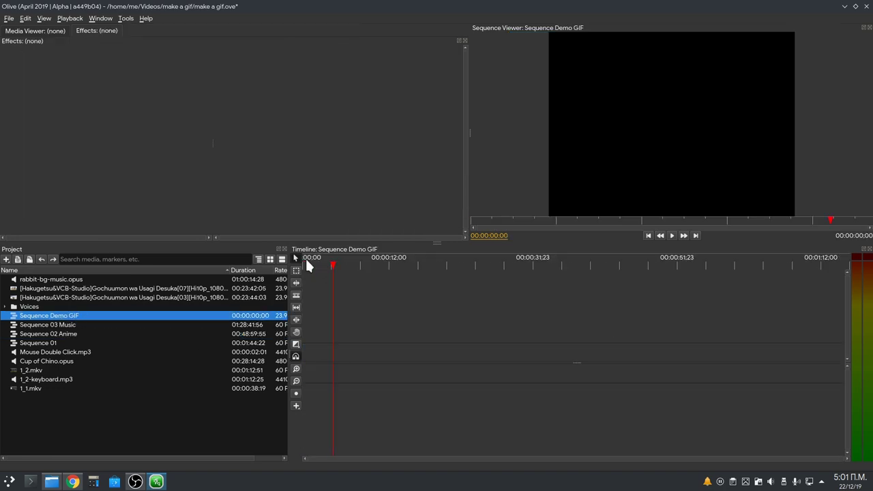
key(ctrl+v)
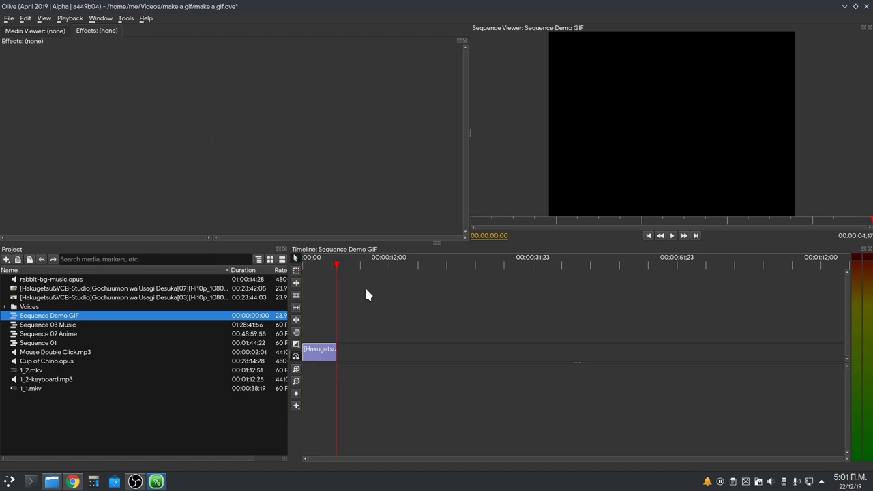
- Scale the pasted clip to 57 and reposition it to about 225, 297 so the scene fills the frame
click(319, 269)
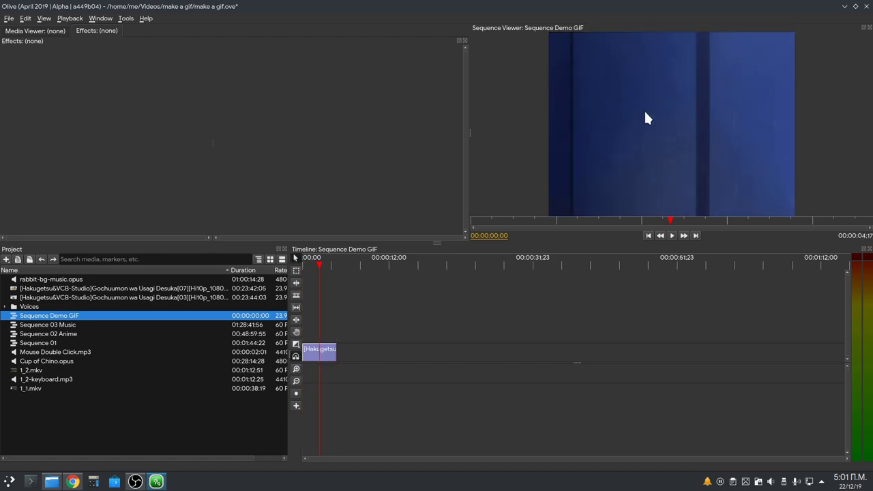
click(320, 354)
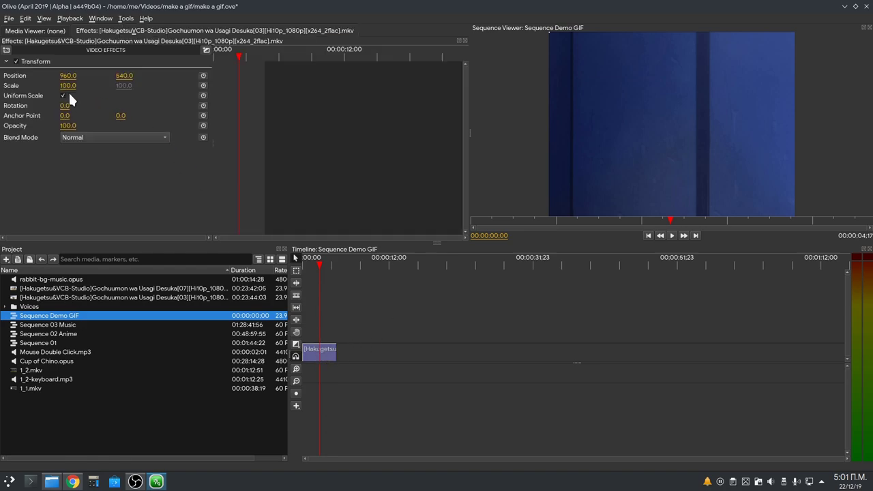
drag(68, 86, 46, 86)
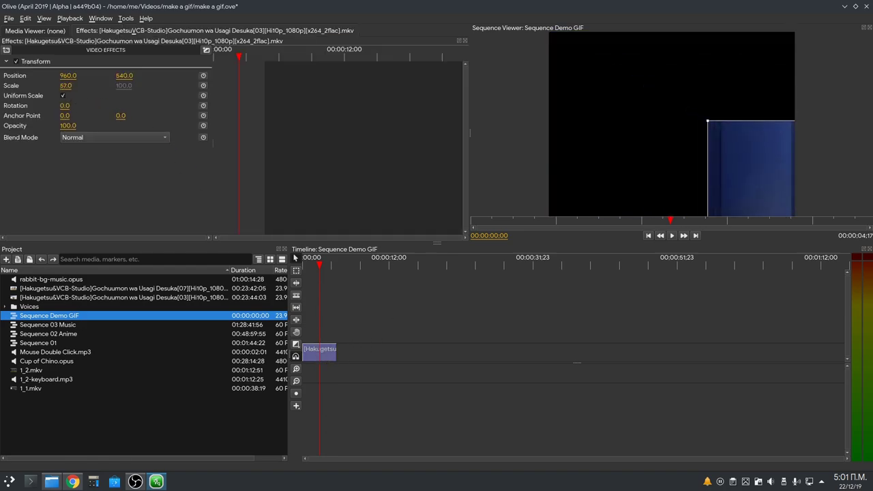
drag(699, 159, 505, 67)
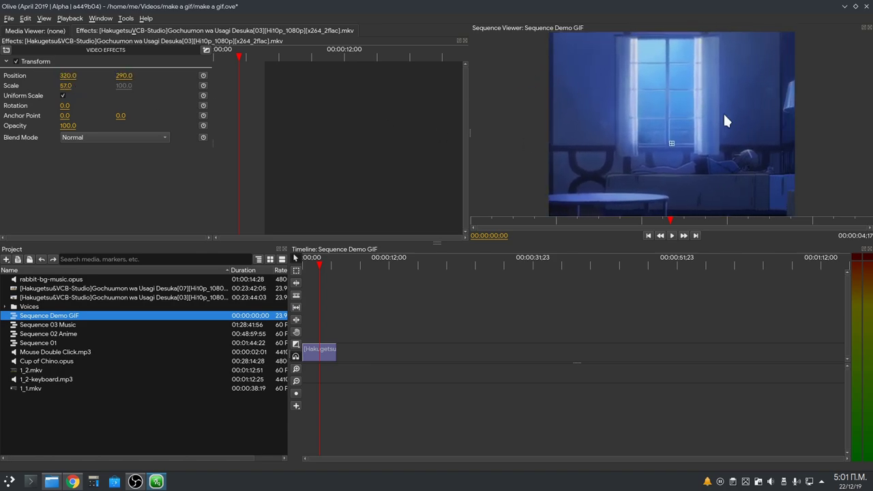
drag(726, 120, 687, 123)
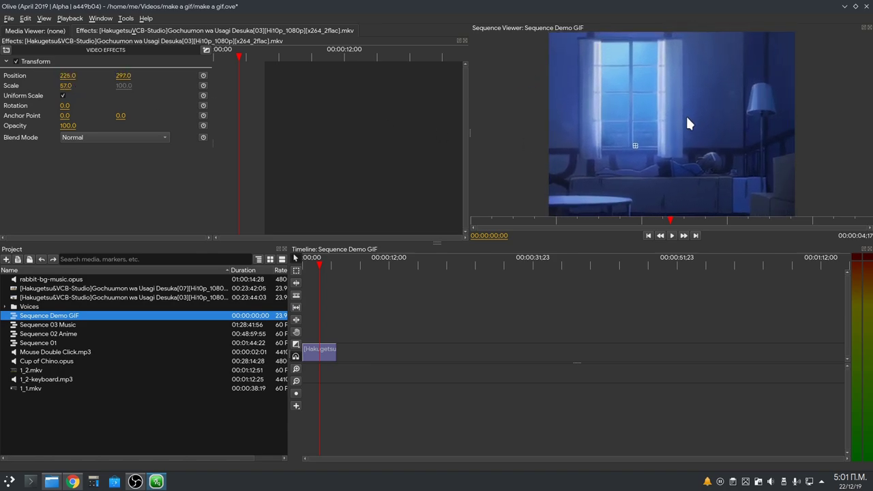
- Play Sequence Demo GIF from the beginning to check the framing, stopping early in the window shot
click(300, 259)
key(space)
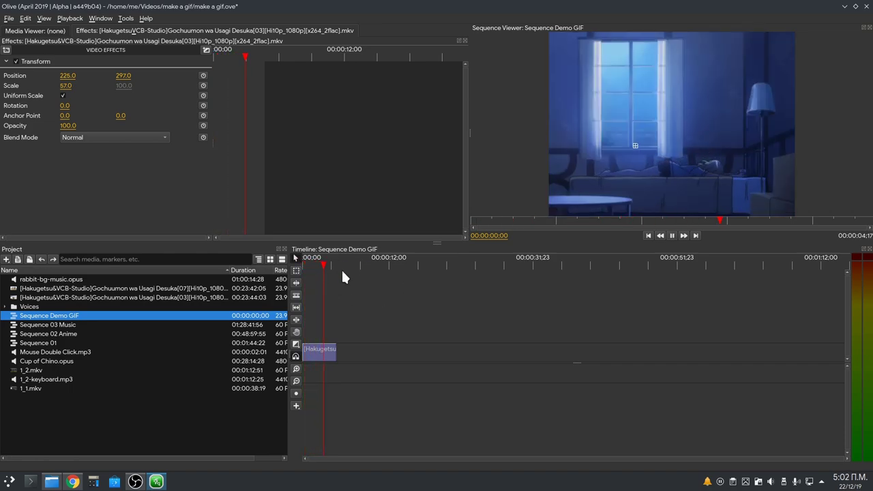
click(299, 259)
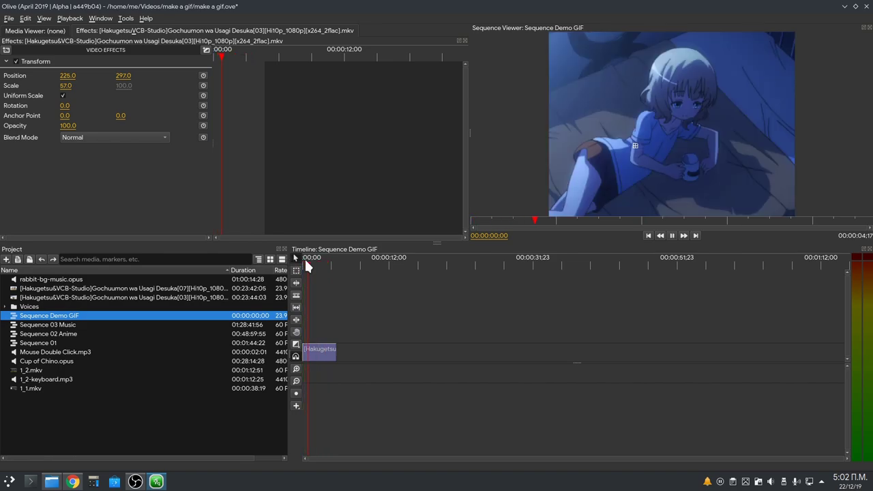
key(space)
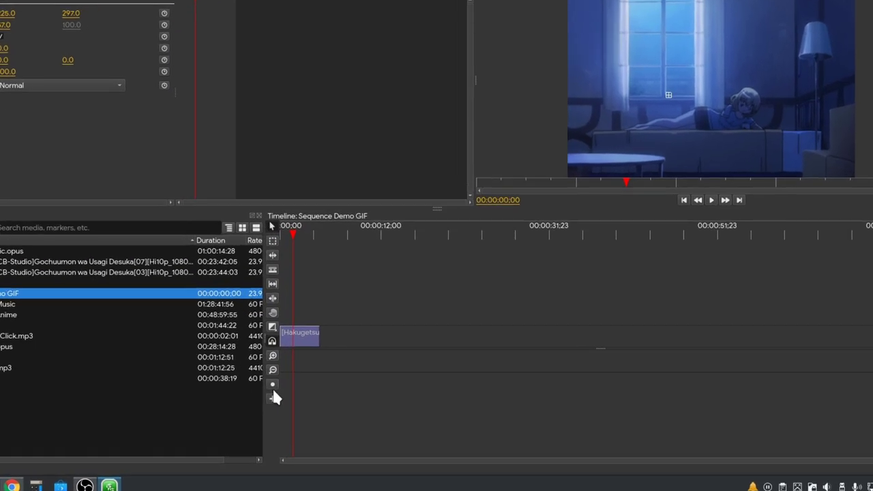
- Add a title on the track above the clip, spanning from the playhead to the clip's end
click(273, 398)
click(307, 407)
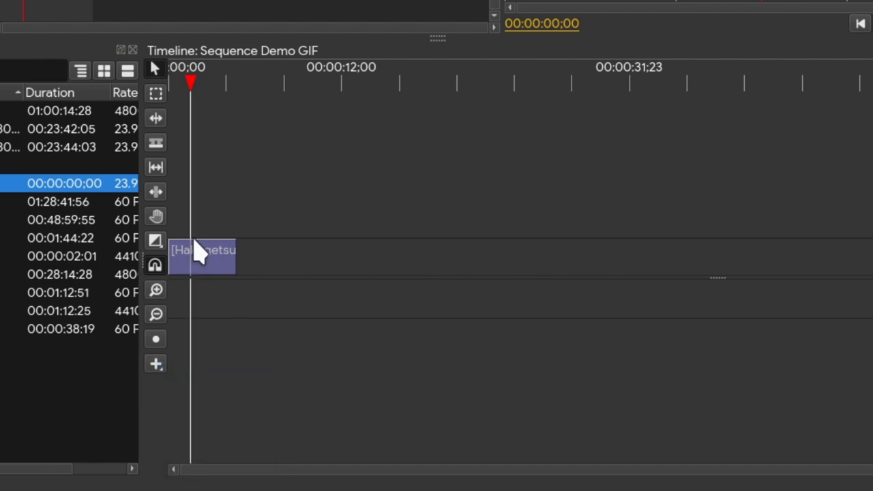
drag(194, 235, 236, 230)
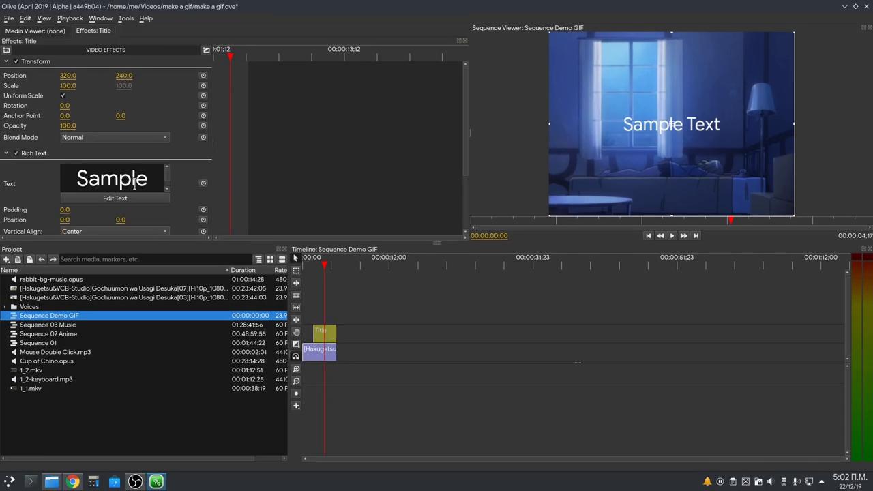
click(126, 195)
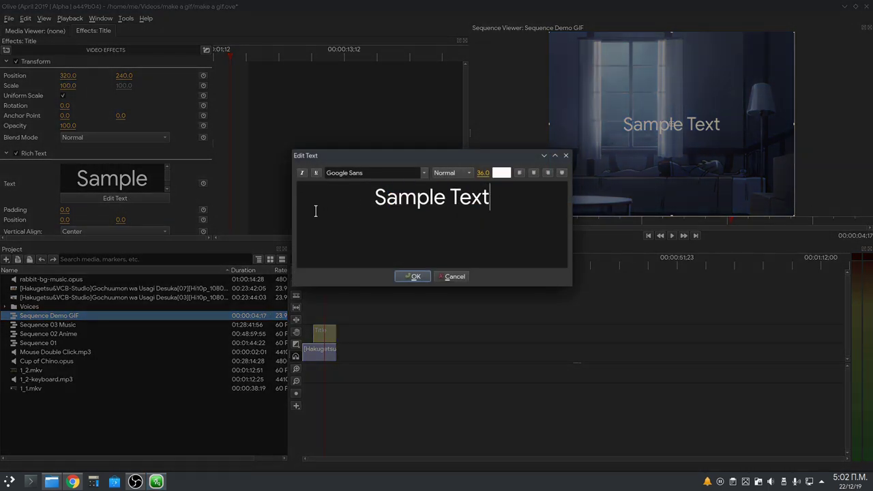
drag(365, 204, 368, 240)
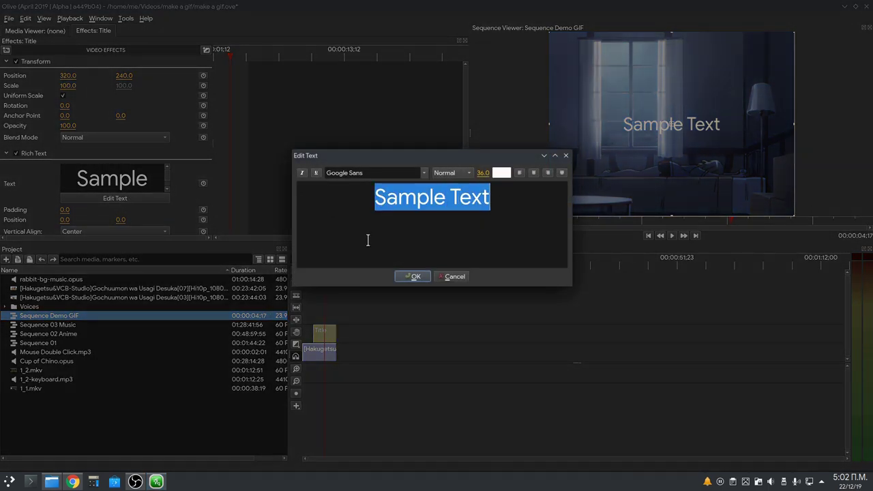
text(MY FIRST)
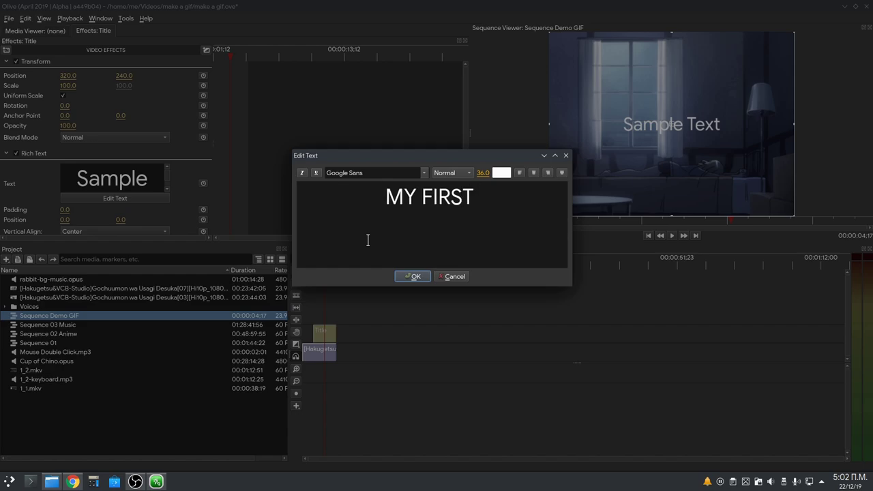
text( GIF)
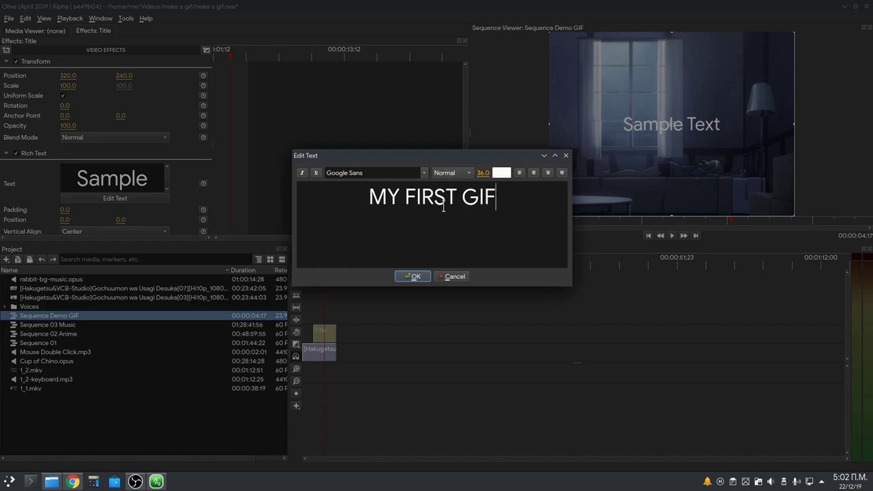
click(448, 274)
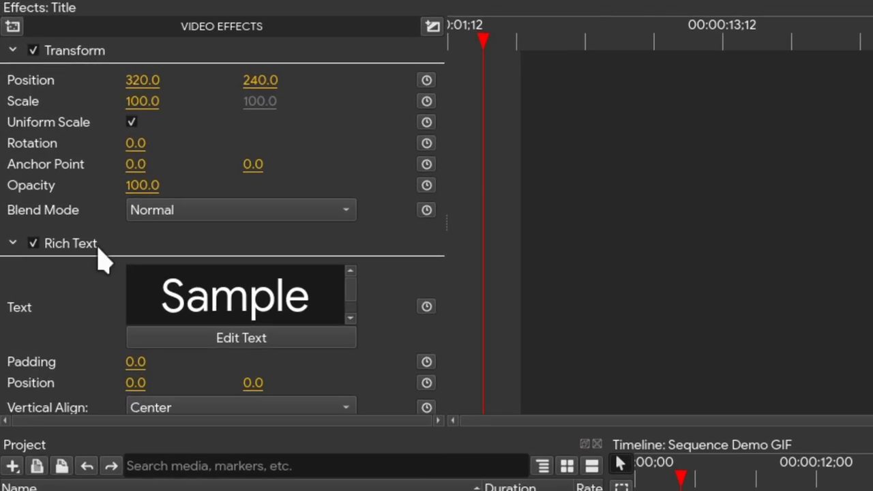
- Replace the title's Rich Text effect with the plain Text render effect and set its font to BentonSans Black
click(101, 247)
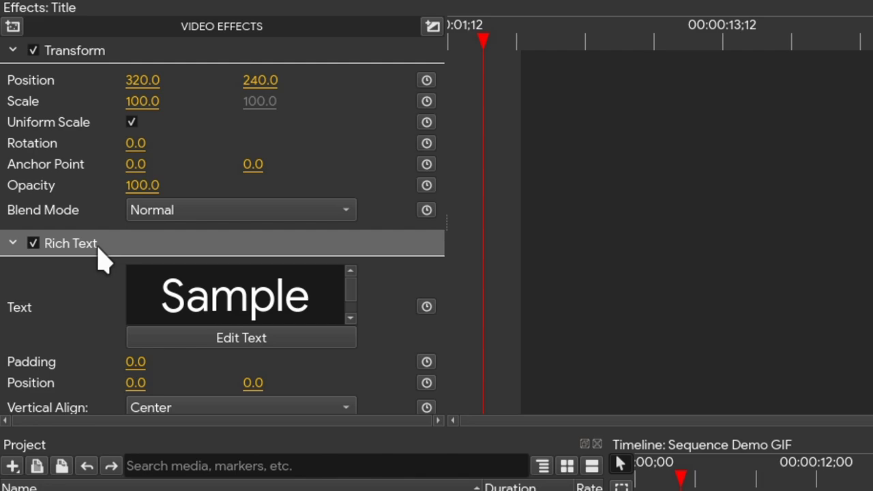
key(Delete)
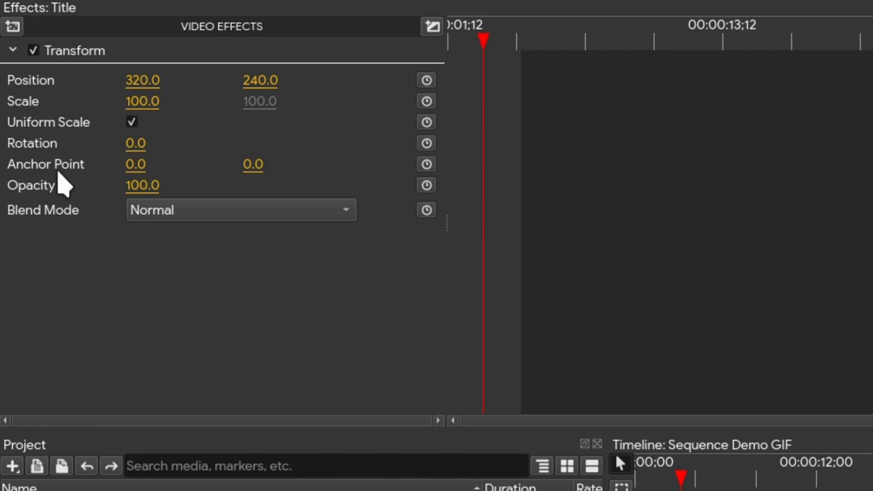
click(12, 27)
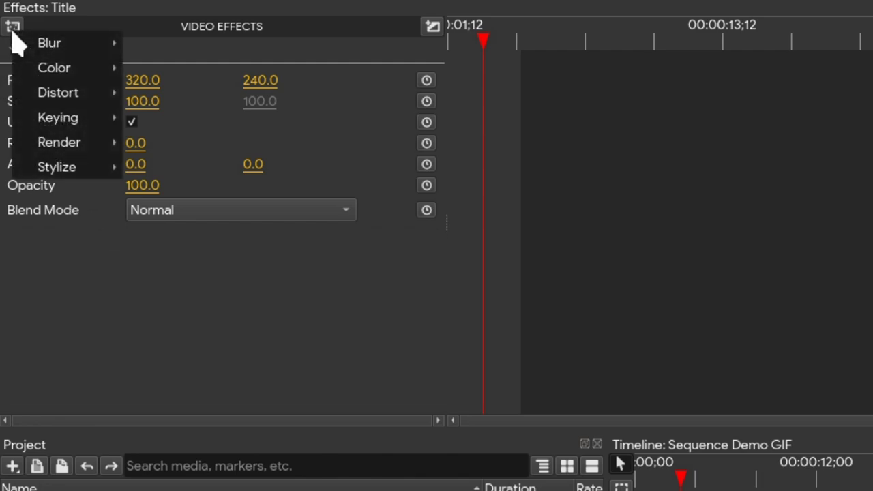
mouse_move(86, 144)
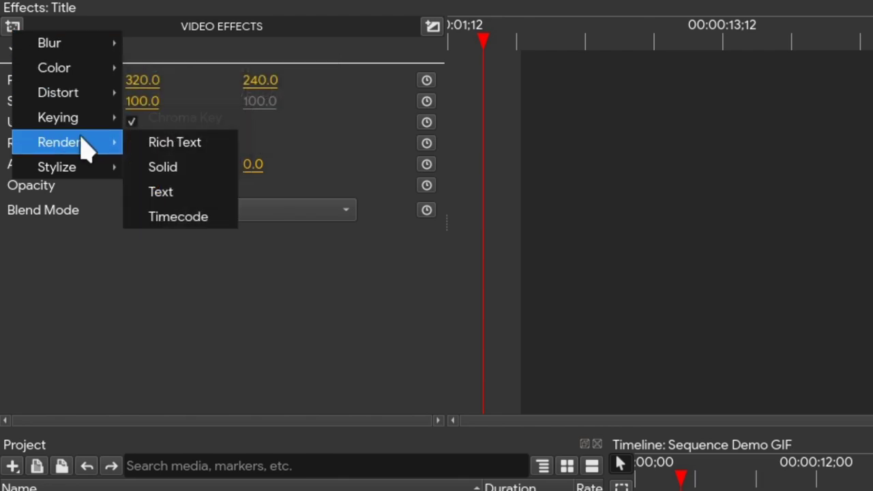
click(213, 191)
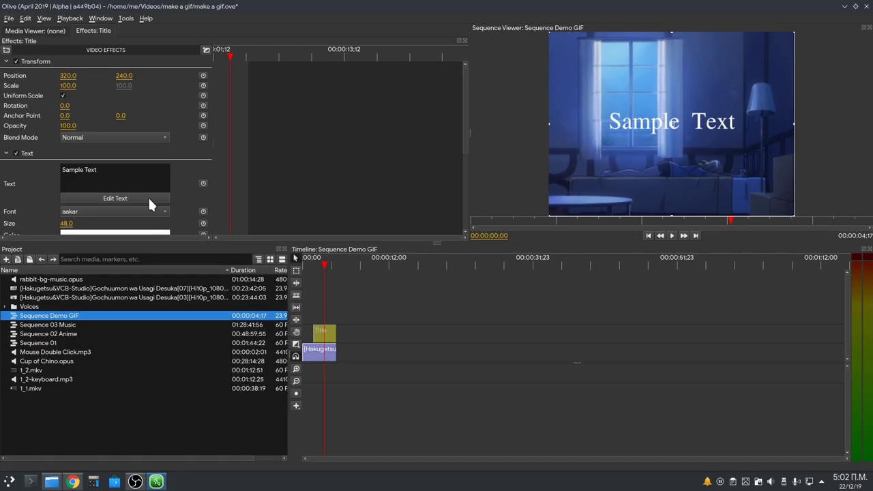
click(125, 209)
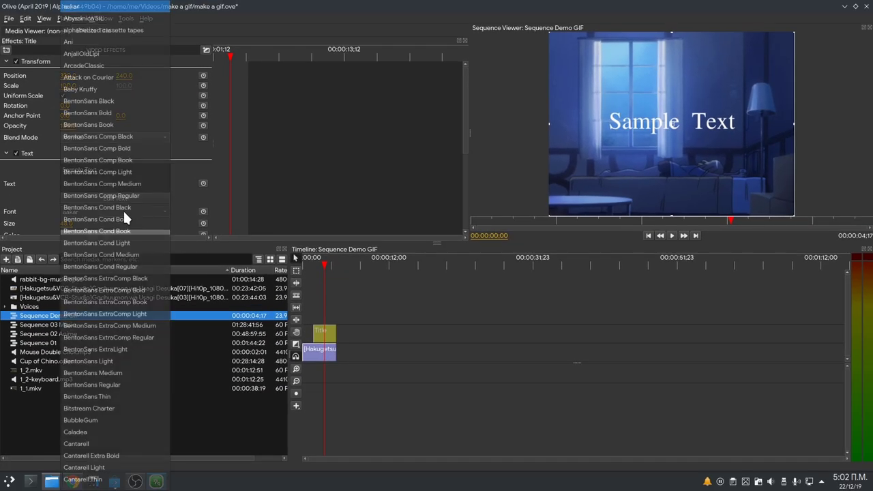
click(116, 102)
- Enable an outline with a width of 10 on the title and change its text to "MY FIRST GIF!"
scroll(116, 130, down, 3)
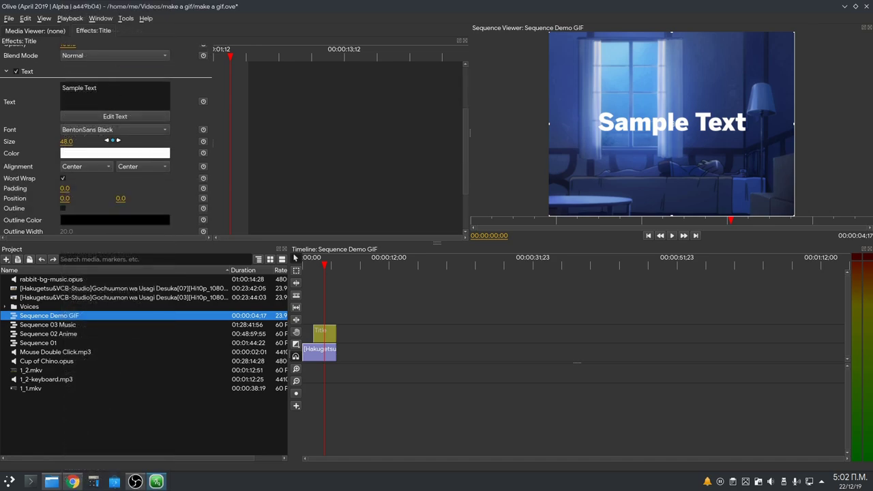
scroll(81, 182, down, 1)
click(64, 181)
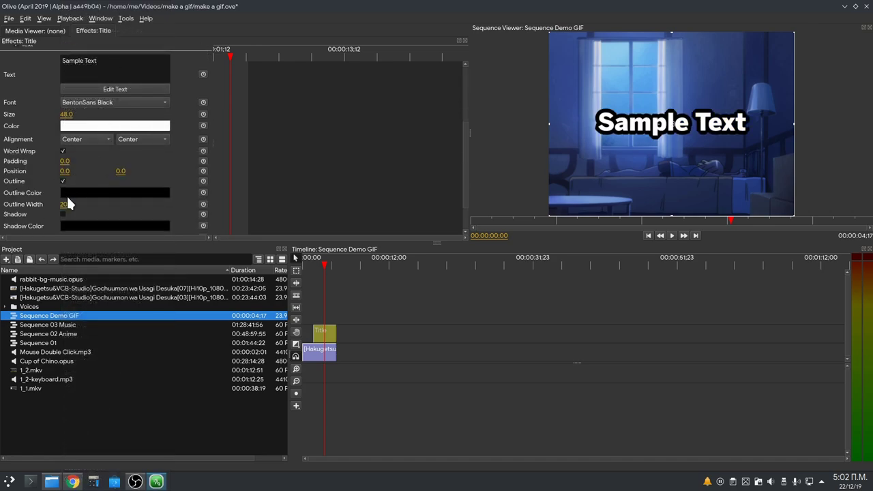
double_click(67, 205)
text(2)
key(Return)
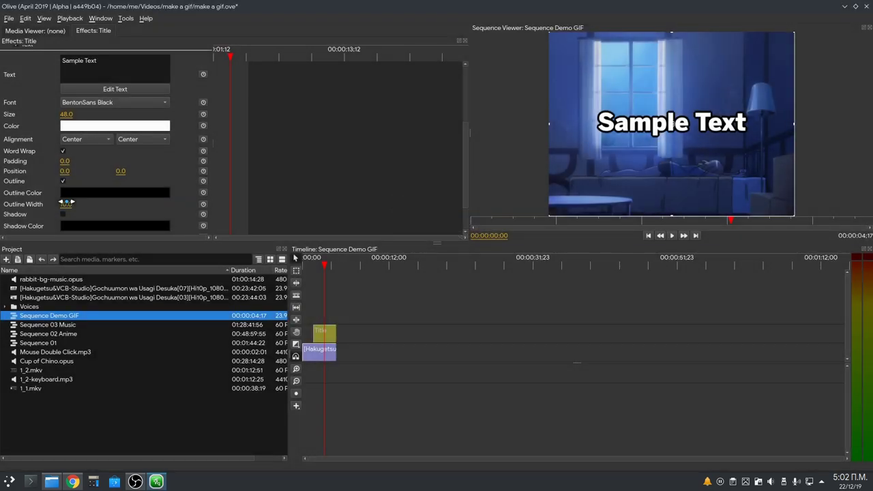
text(MY FIRST GIF!)
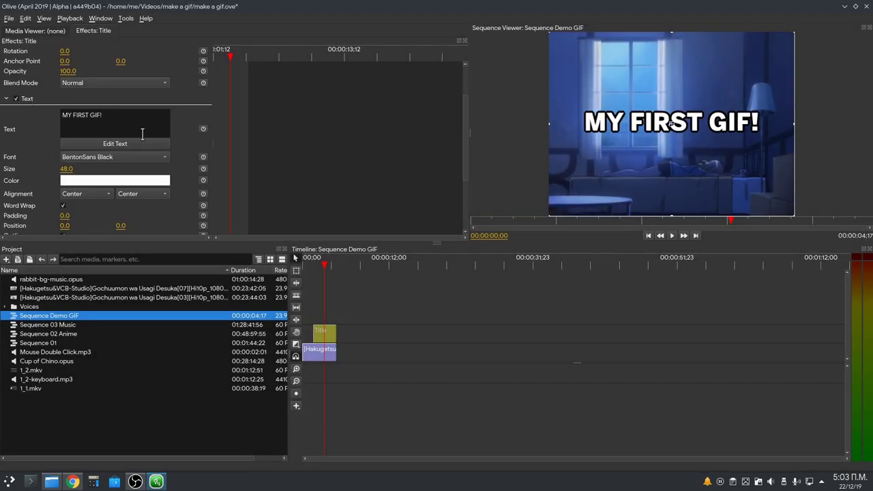
scroll(142, 134, up, 2)
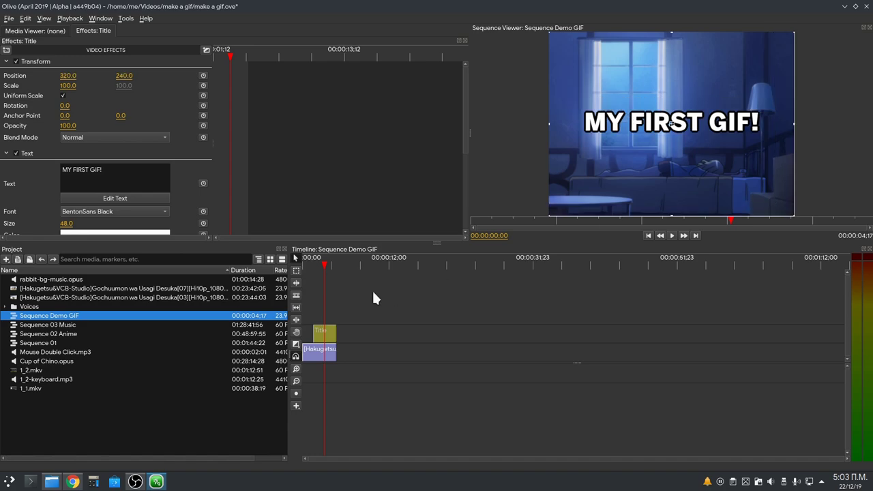
- Set up the export of the entire Sequence Demo GIF in GIF format with a bitrate of 1 Mbps
key(ctrl+m)
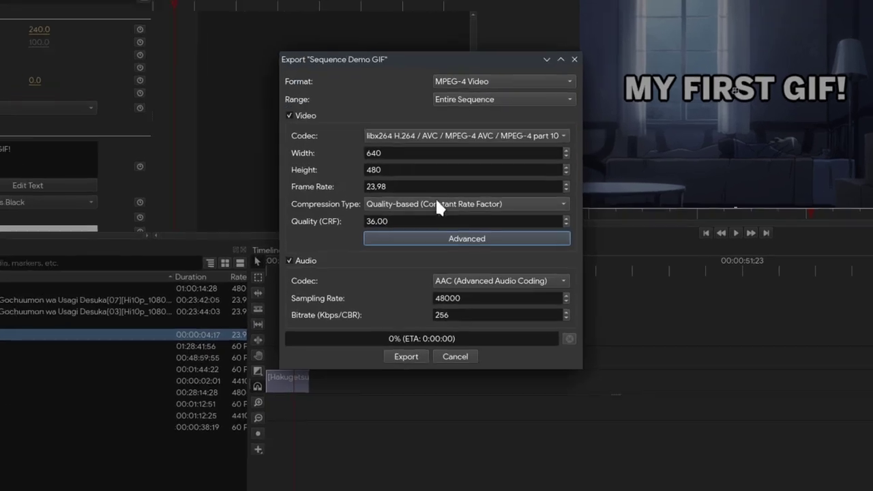
click(486, 83)
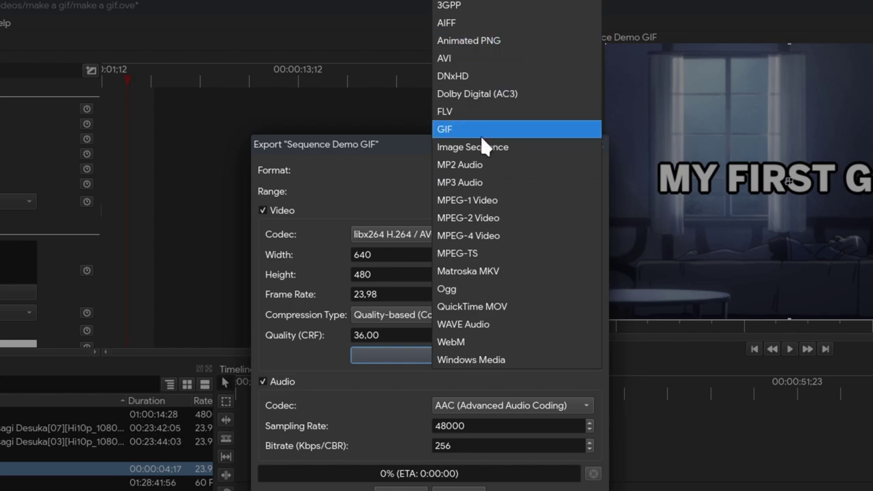
click(482, 135)
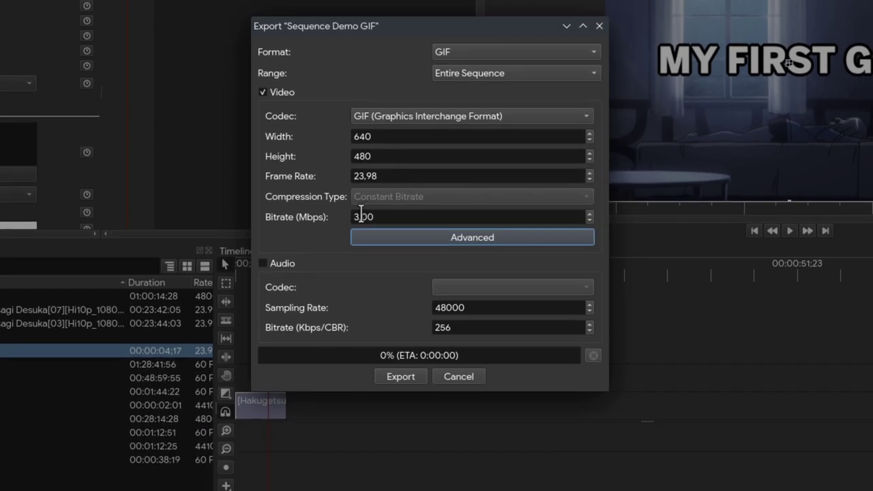
click(361, 217)
key(shift+Home)
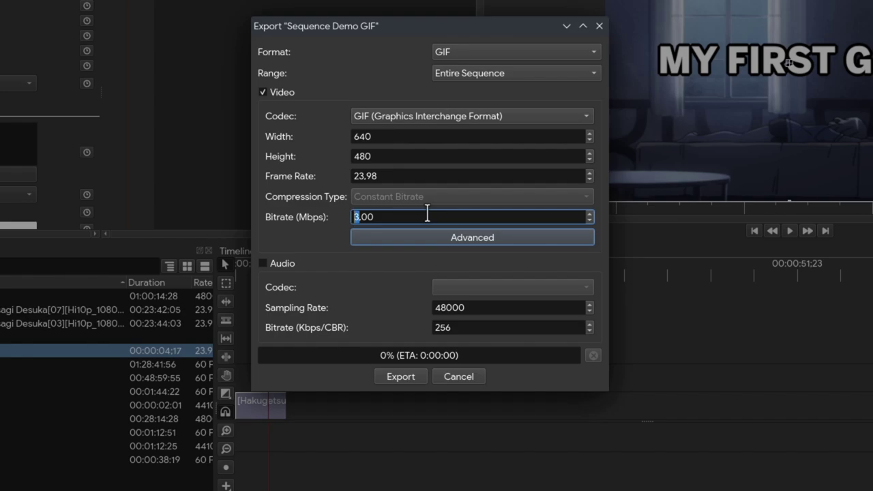
text(1)
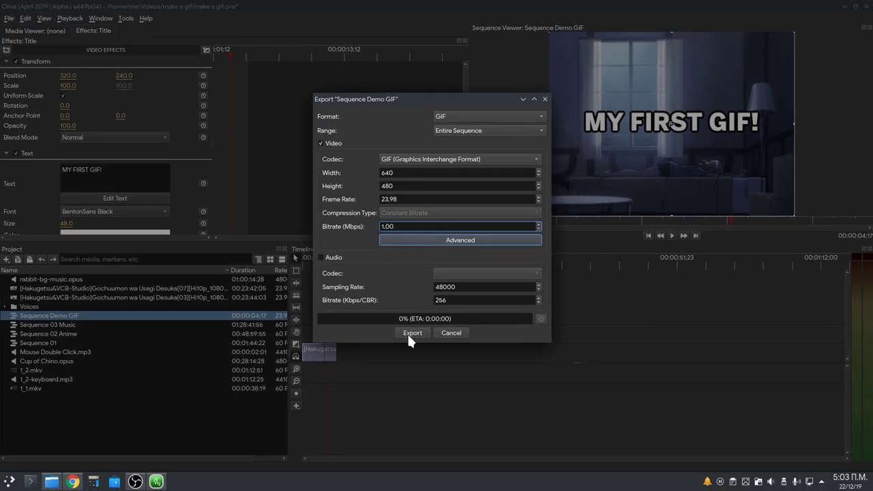
- Export the sequence to the Home folder under the name my-first-gif
click(410, 333)
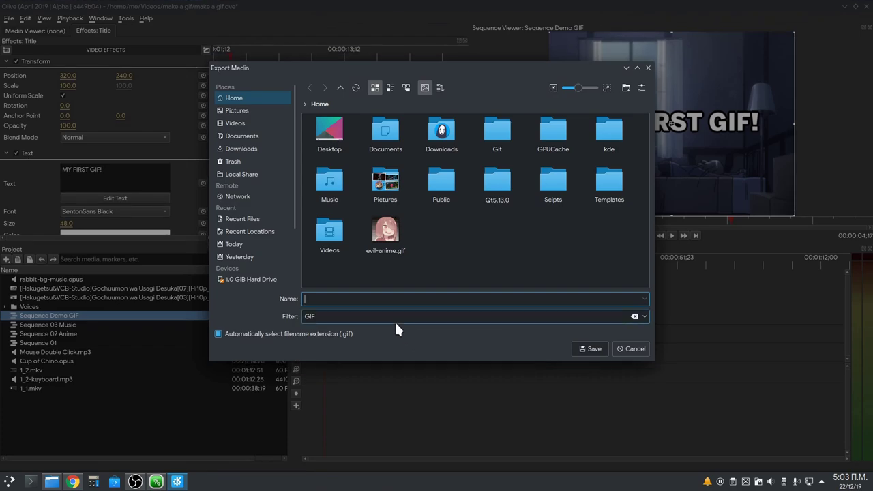
text(my-firs)
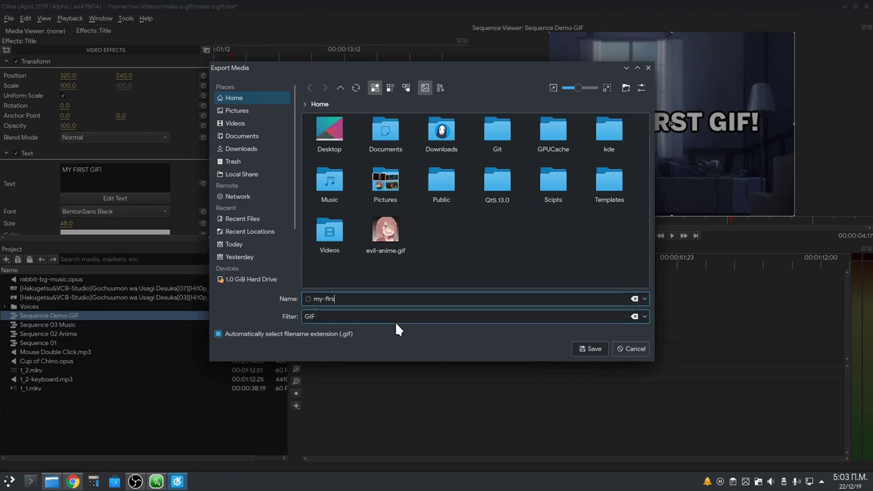
text(t-gif)
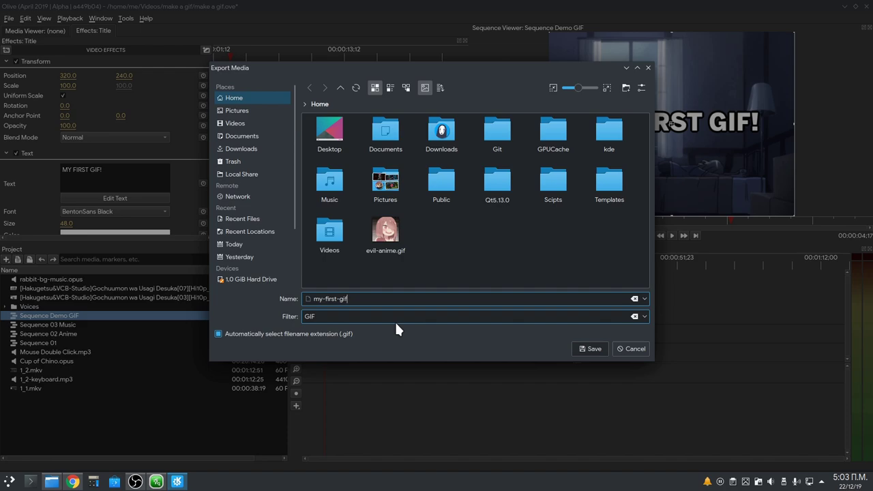
click(579, 350)
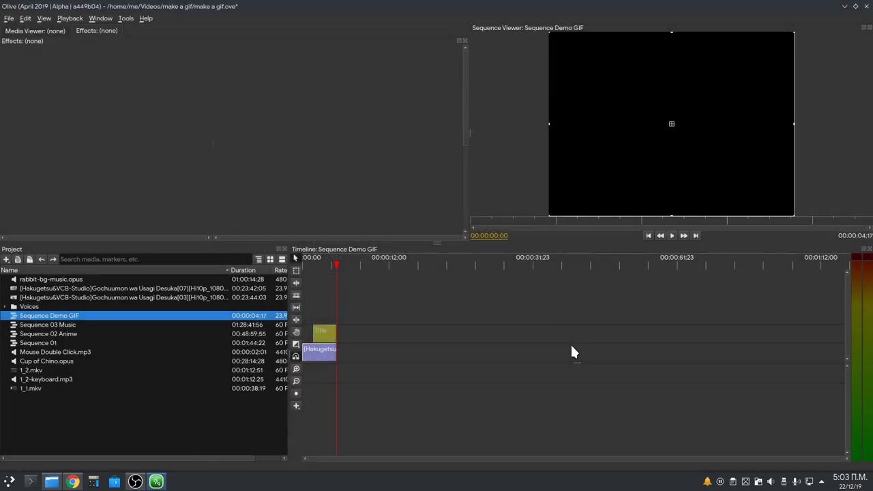
- Open Sequence 01 and place Sequence Demo GIF as a nested clip after its last clip
double_click(51, 343)
scroll(616, 294, down, 5)
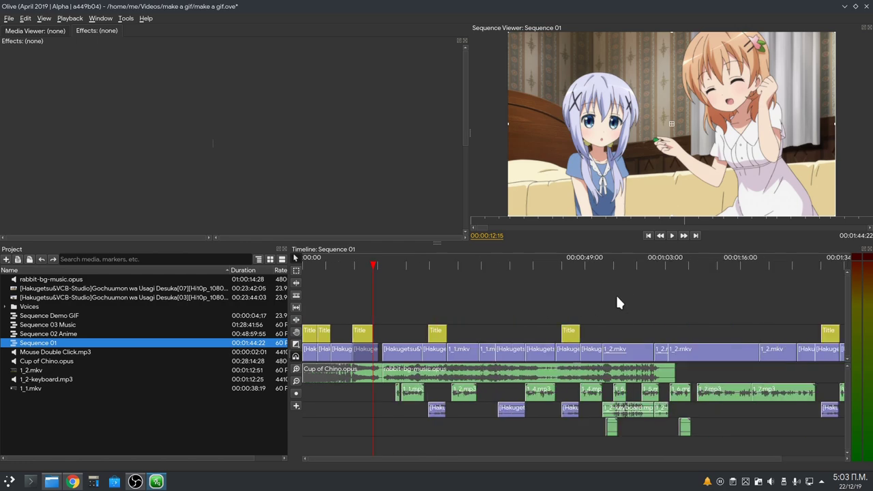
click(574, 263)
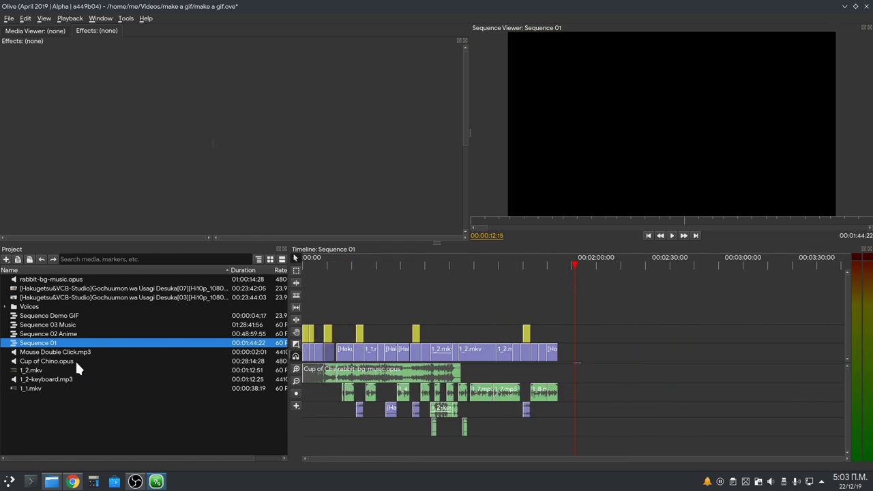
drag(61, 316, 573, 358)
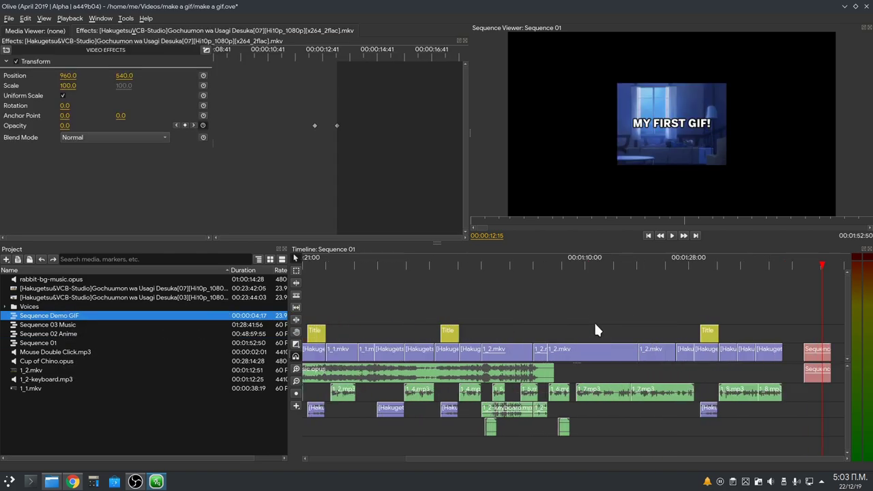
- Play the nested Sequence Demo GIF clip in Sequence 01 briefly to check how it appears in the frame
scroll(595, 326, up, 1)
click(803, 280)
click(796, 266)
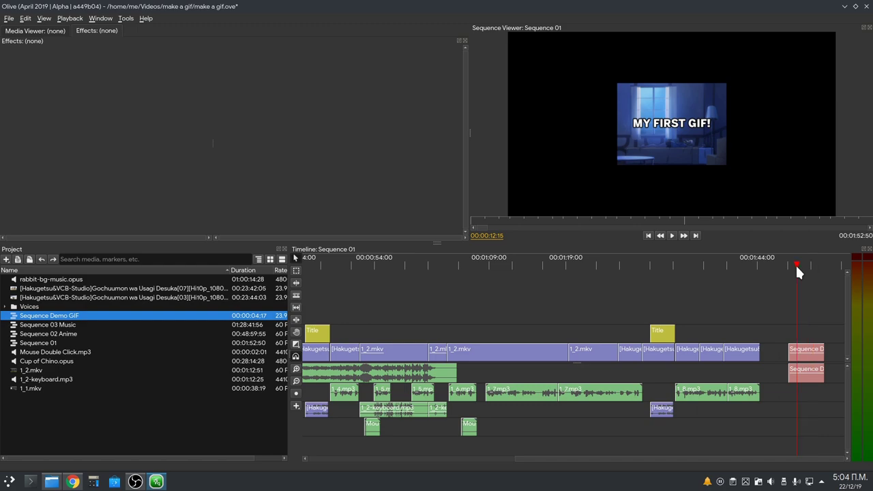
key(space)
key(space)
- Scale up the nested Sequence Demo GIF clip until it fills the frame of Sequence 01
click(806, 349)
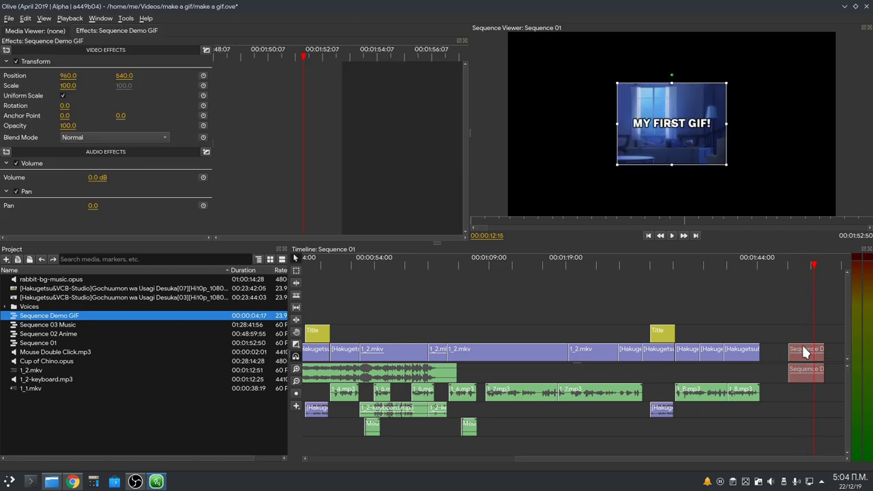
drag(67, 85, 215, 86)
click(793, 282)
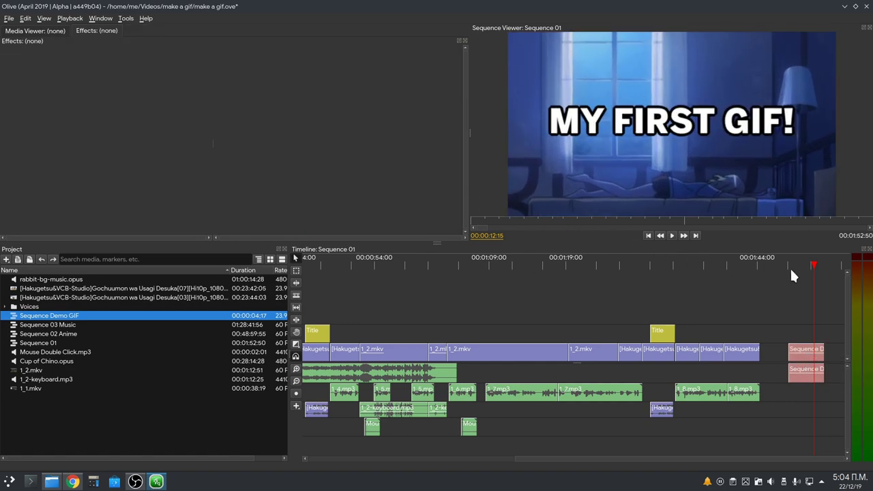
- Play the enlarged nested clip from its start until the title scene
click(790, 265)
key(space)
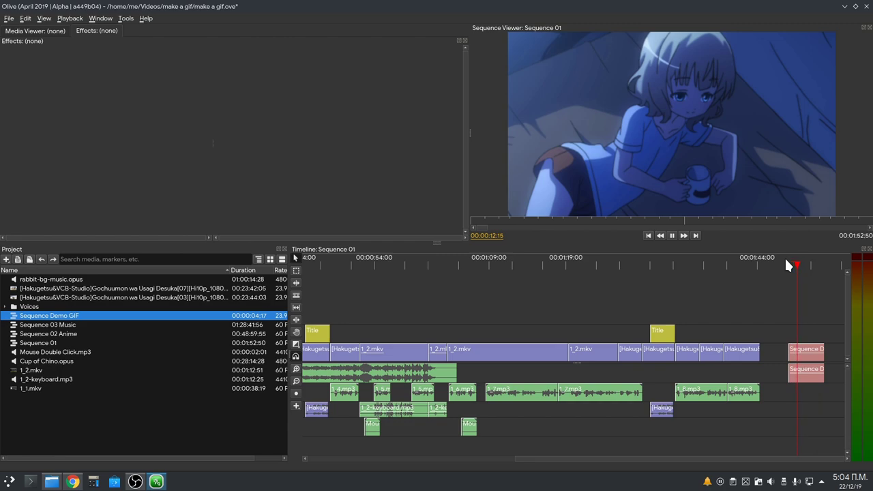
key(space)
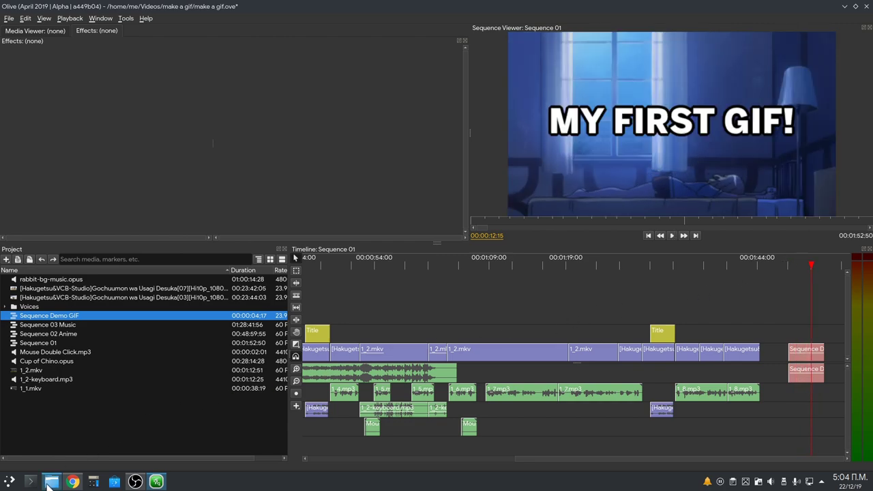
- Switch to the Dolphin file manager and check the exported my-first-gif.gif in the Home folder
mouse_move(51, 482)
click(41, 421)
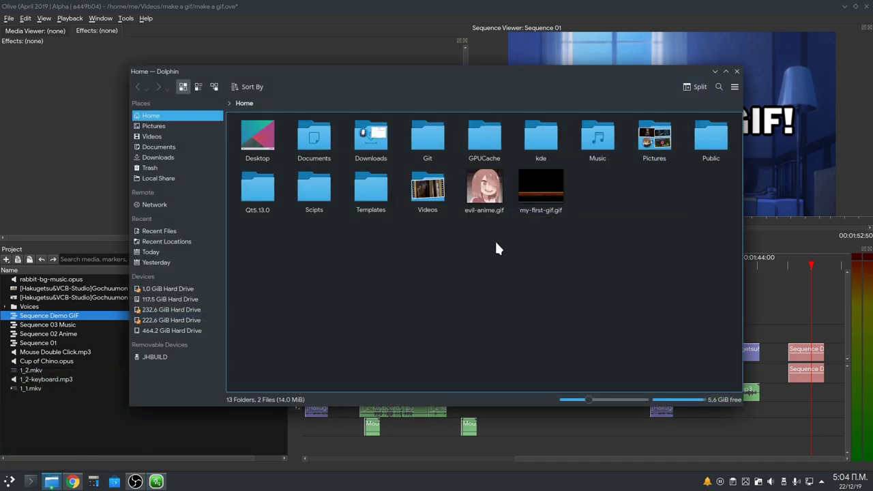
click(536, 212)
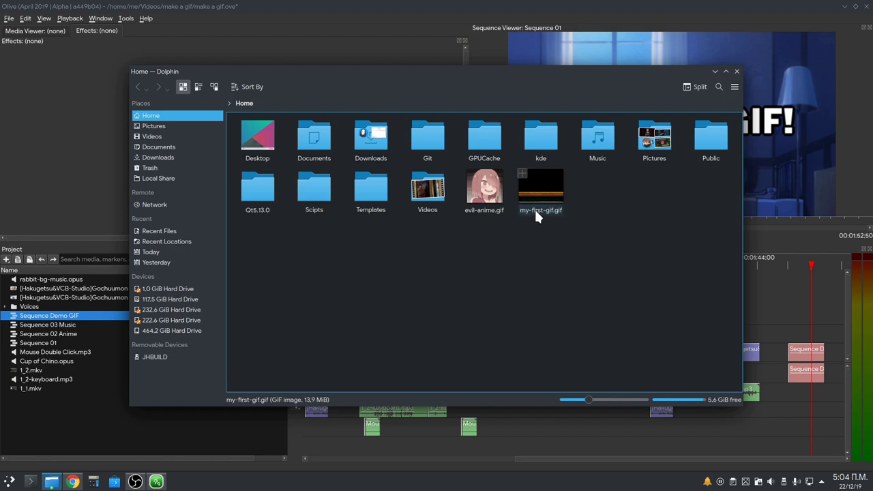
- Show the information preview of my-first-gif.gif in the file manager and enlarge it to view the animation
key(F11)
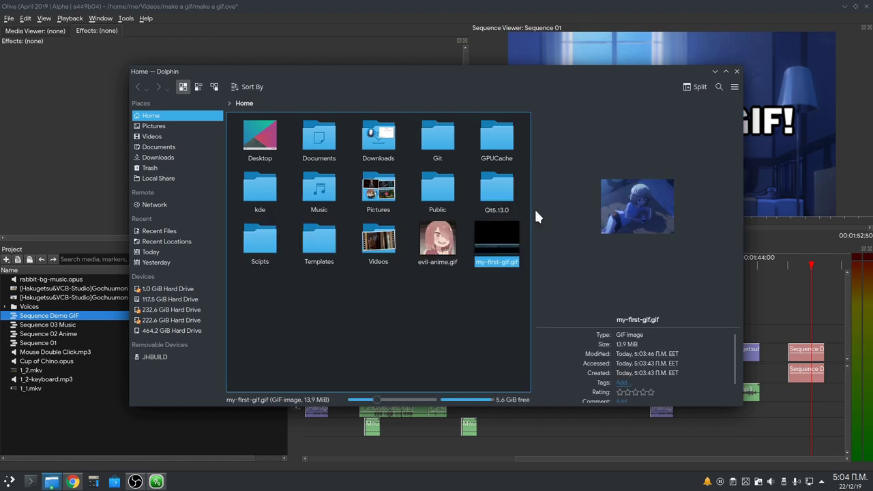
drag(532, 289, 482, 291)
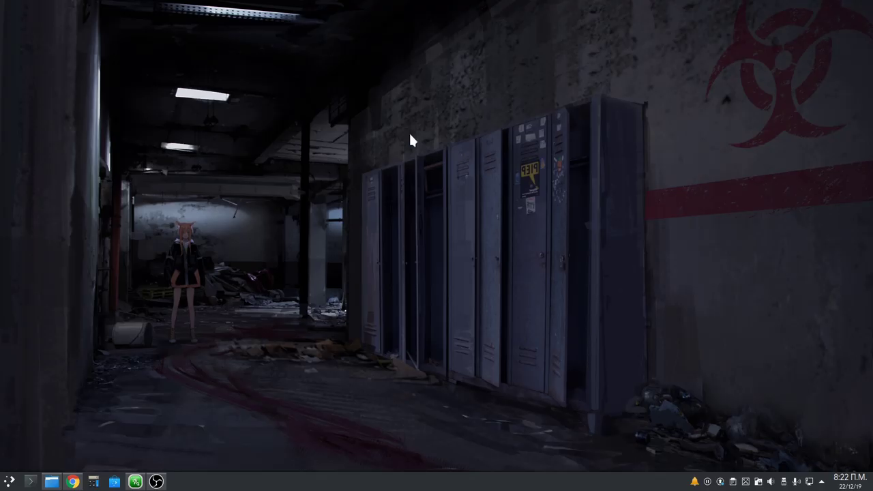
- Open a Konsole terminal and change to the Git/olive directory
click(30, 482)
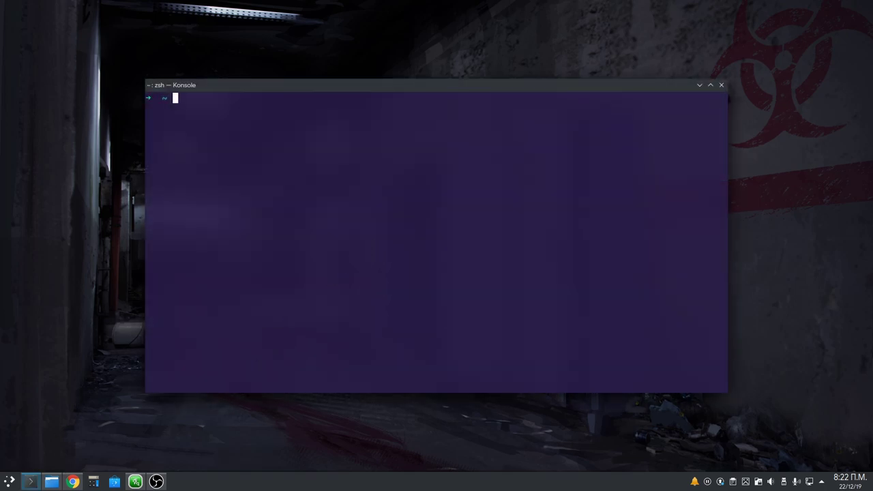
text(cd Gi)
key(Tab)
text(olive)
key(Return)
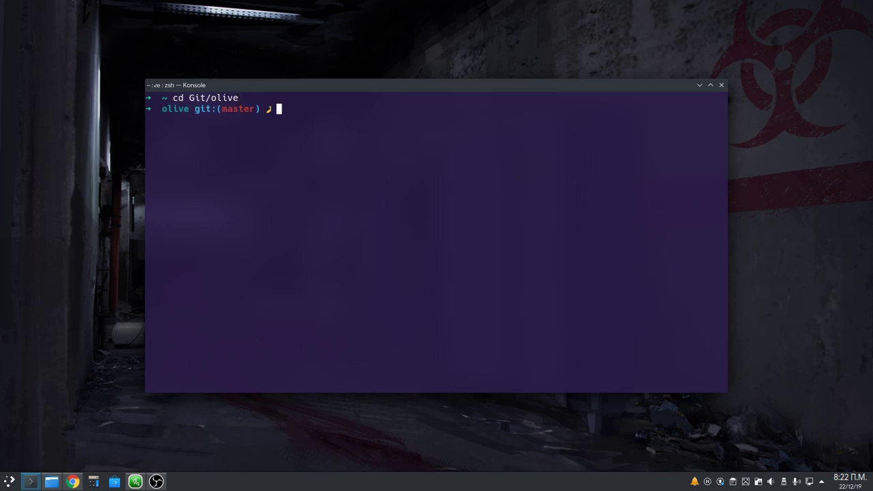
- Launch the Olive editor from the terminal and widen its Timeline by narrowing the Project and Tools panels
text(olive-ed)
key(Tab)
key(Return)
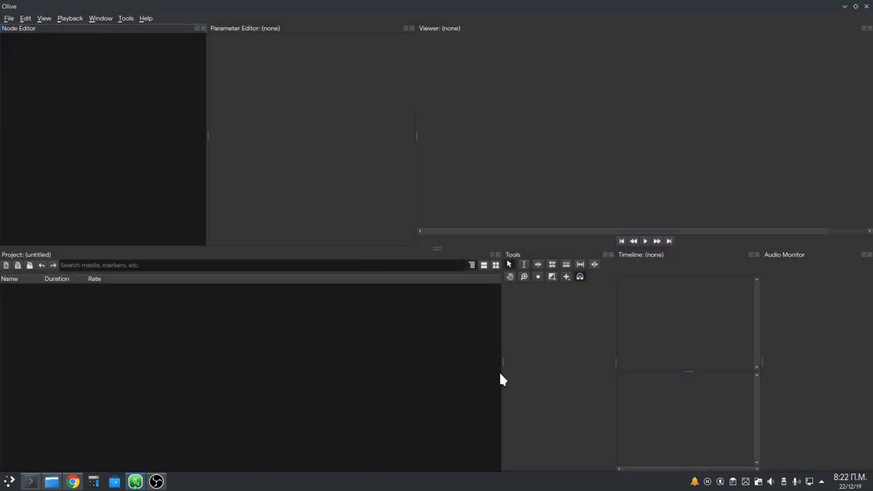
drag(501, 373, 219, 361)
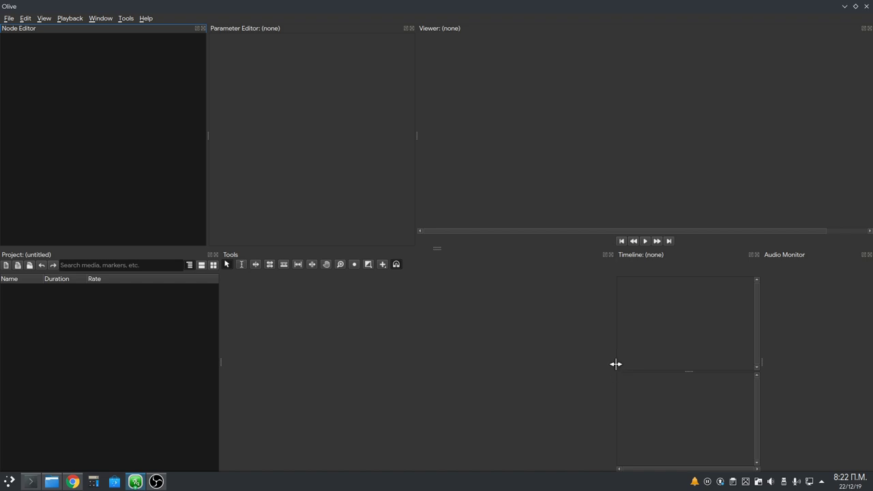
drag(616, 365, 247, 363)
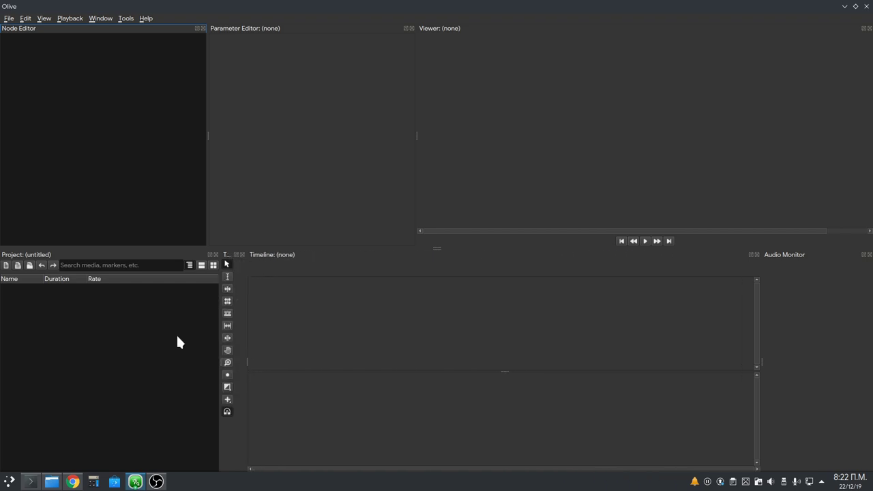
- Create a new 1920 × 1080 sequence named Sequence 1 with a frame rate of 30 FPS
key(ctrl+n)
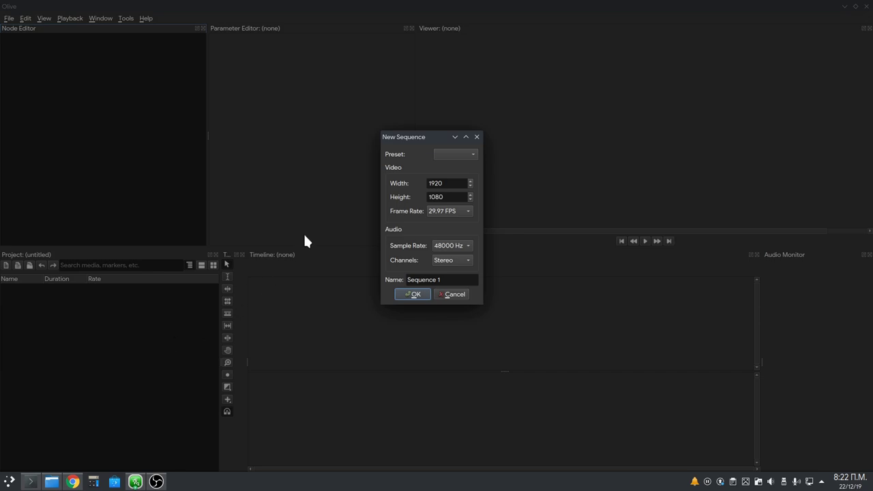
click(455, 212)
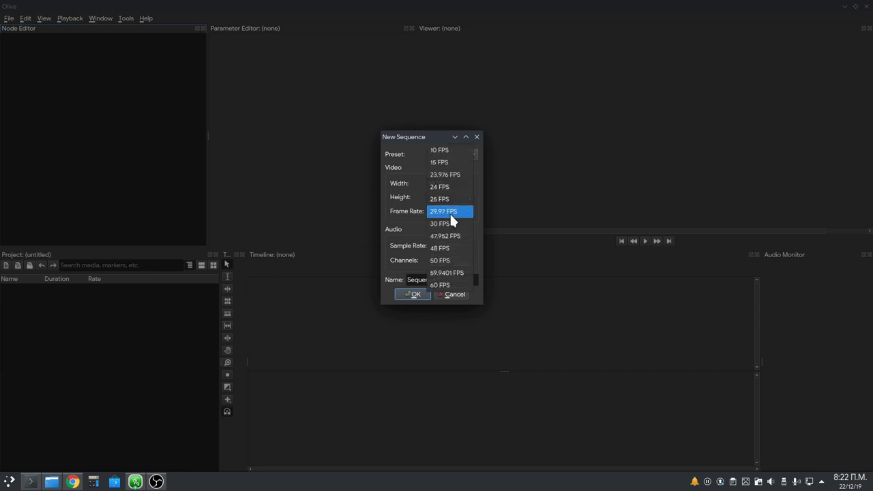
click(450, 225)
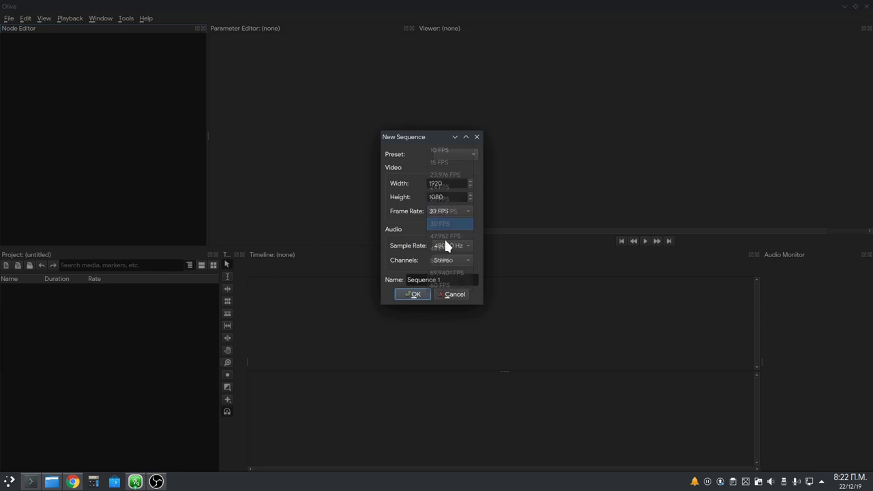
click(411, 291)
click(114, 372)
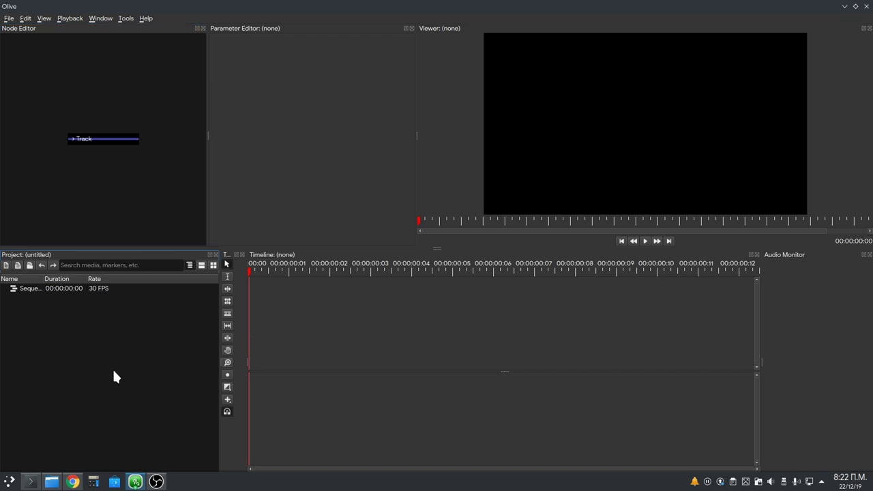
- Import travolta.png from the Home folder into the project and place it as a clip on the sequence's video track
click(51, 482)
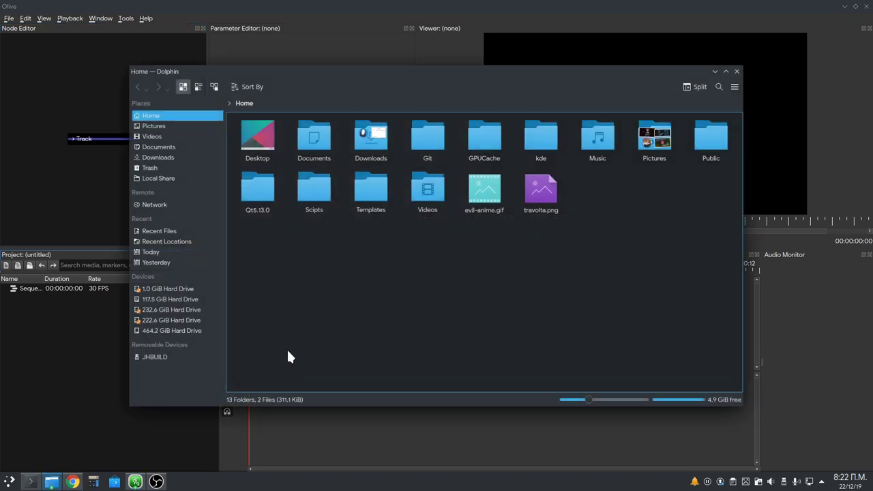
drag(608, 225, 101, 333)
click(103, 337)
drag(29, 298, 429, 358)
- Move the playhead onto the travolta.png clip and set its Transform node's horizontal scale to 149
click(428, 271)
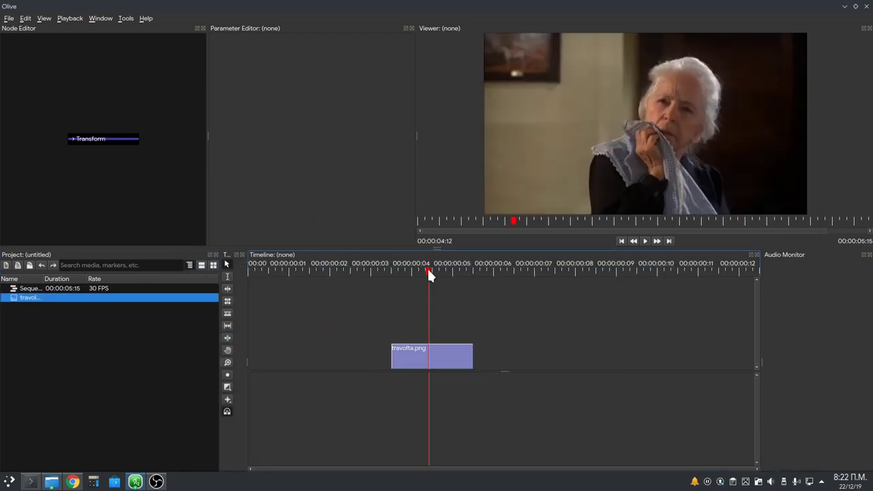
click(81, 139)
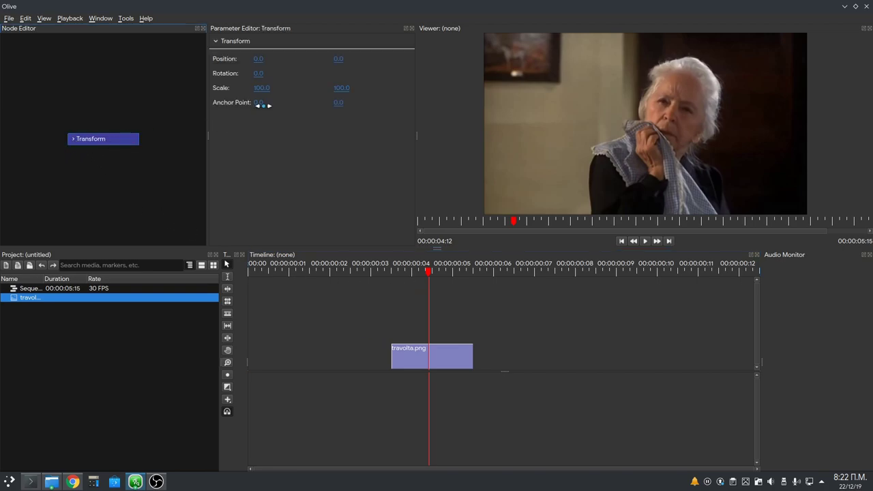
drag(266, 89, 294, 88)
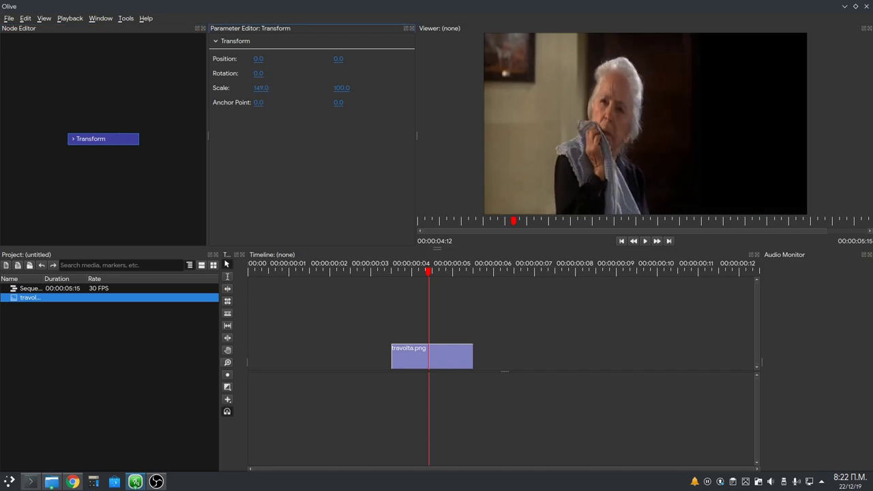
- Expand the Transform node to show its ports and maximise the Node Editor
click(75, 141)
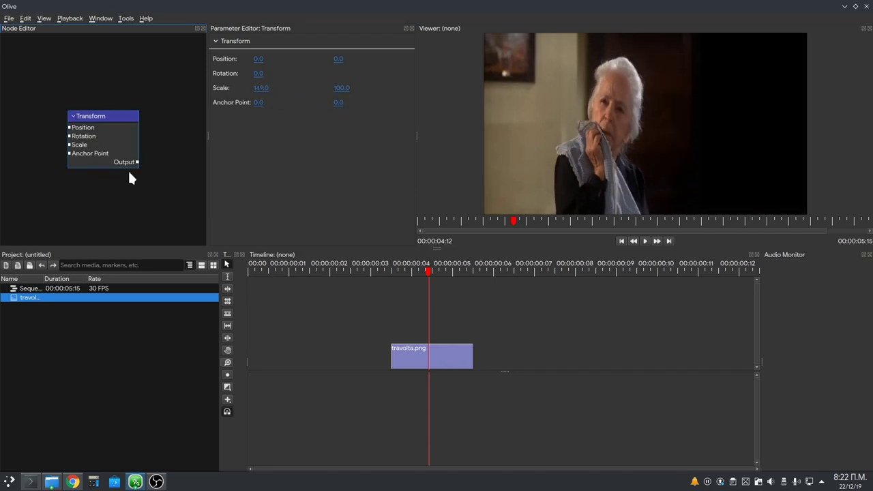
click(155, 177)
key(grave)
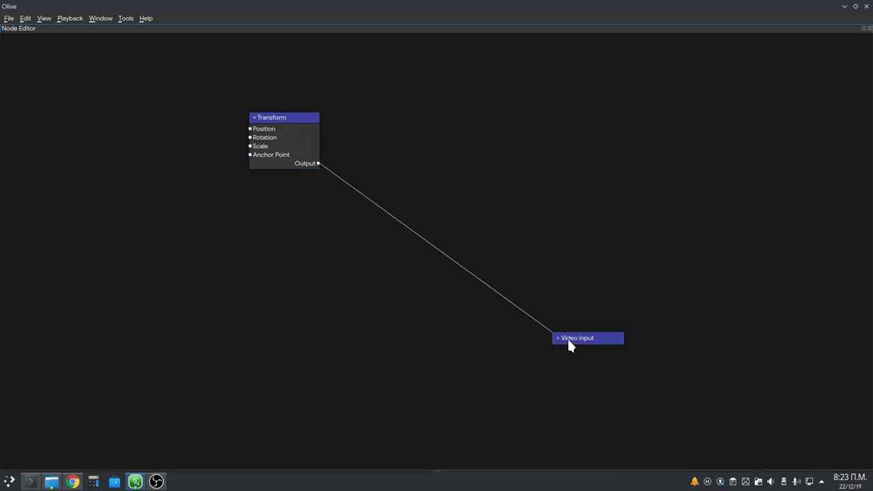
- Spread out the Video Input and Clip nodes to the right of Transform, with the Clip node expanded
drag(568, 339, 570, 172)
click(551, 341)
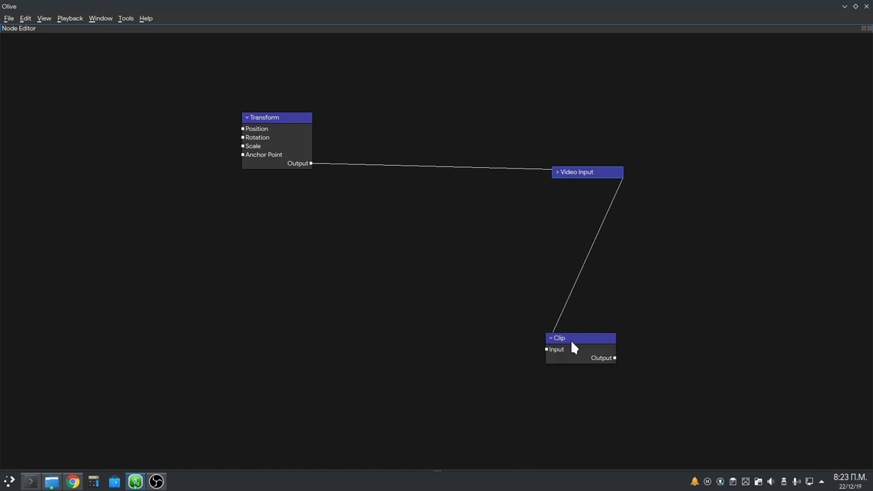
drag(570, 338, 671, 199)
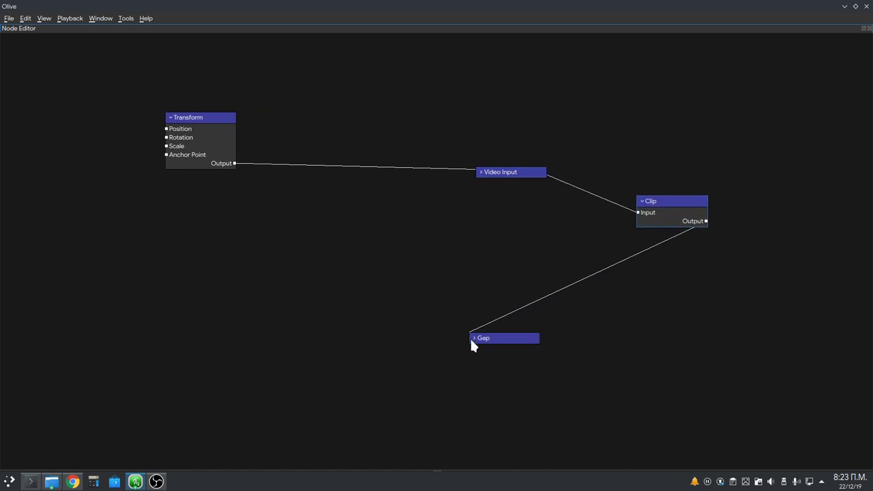
- Expand the Gap and first Track nodes, moving Gap below Transform and Track to the middle of the graph
click(498, 340)
click(474, 339)
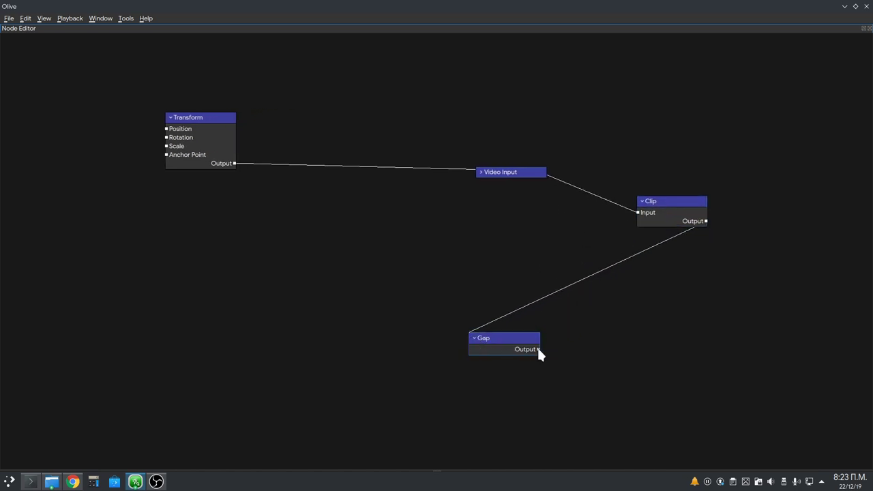
drag(538, 350, 641, 232)
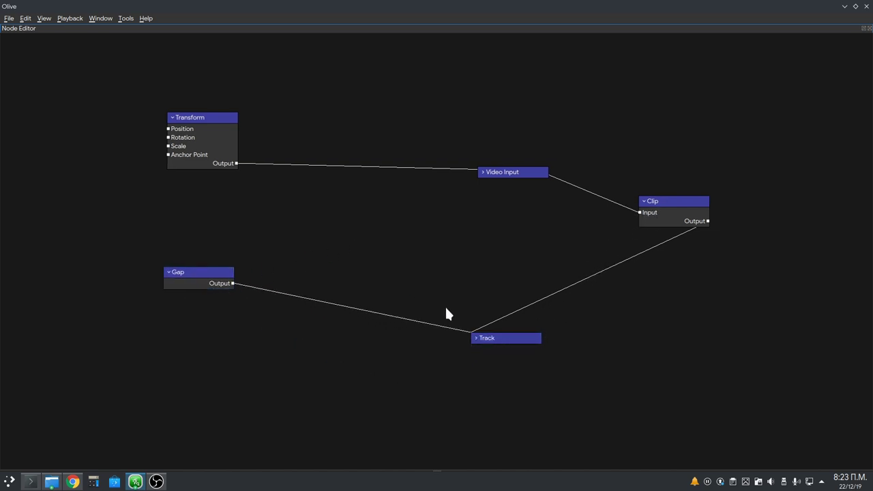
click(477, 338)
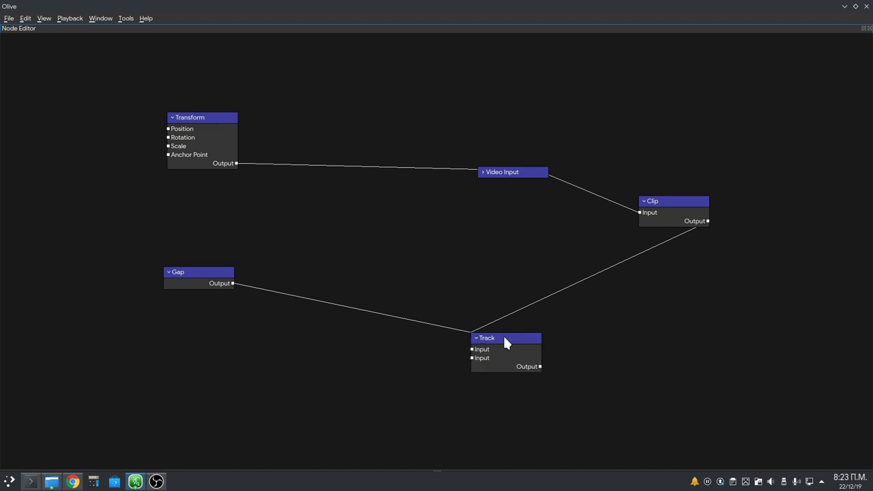
drag(505, 341, 430, 211)
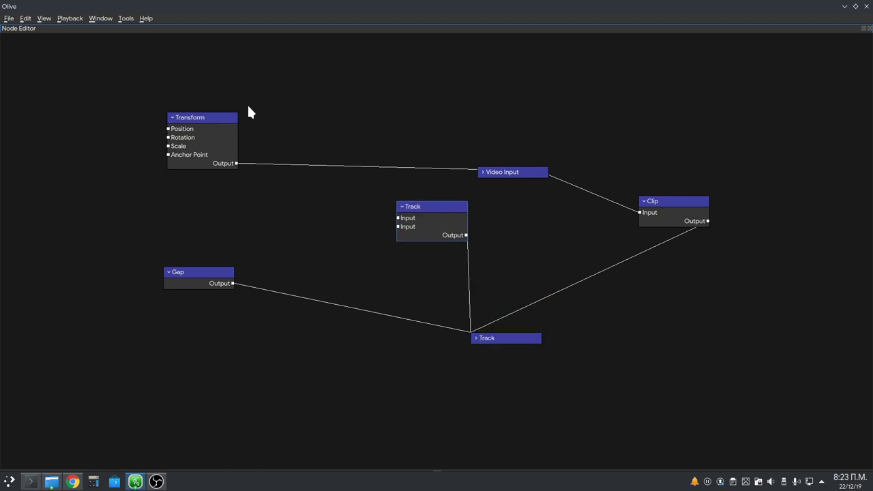
- Select the nodes together, restore the panel layout and examine their combined parameters in the Parameter Editor
drag(111, 102, 635, 355)
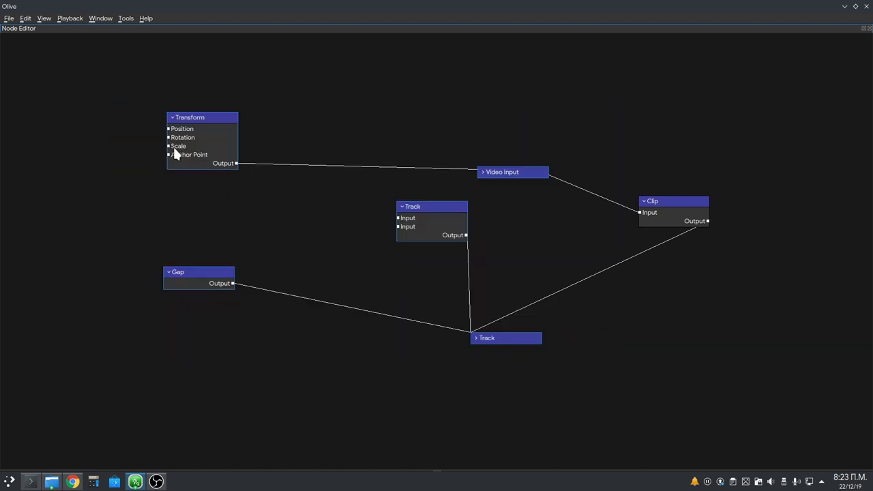
drag(173, 148, 564, 228)
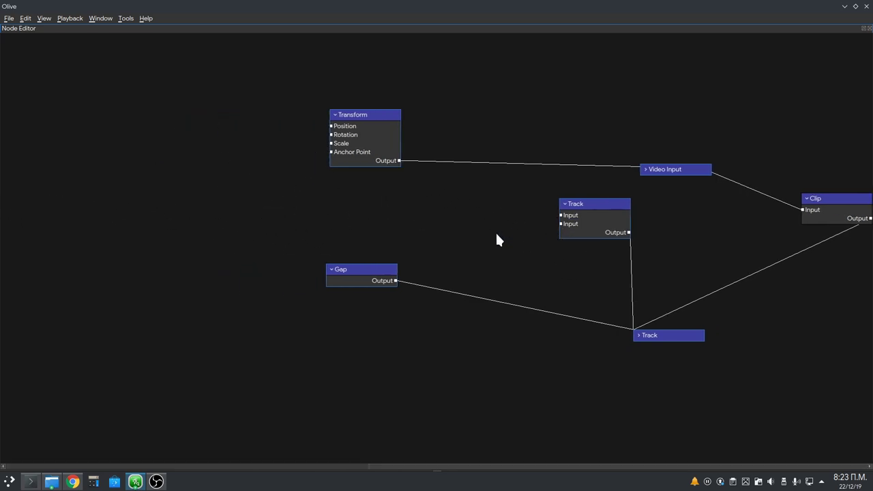
key(grave)
scroll(286, 146, down, 3)
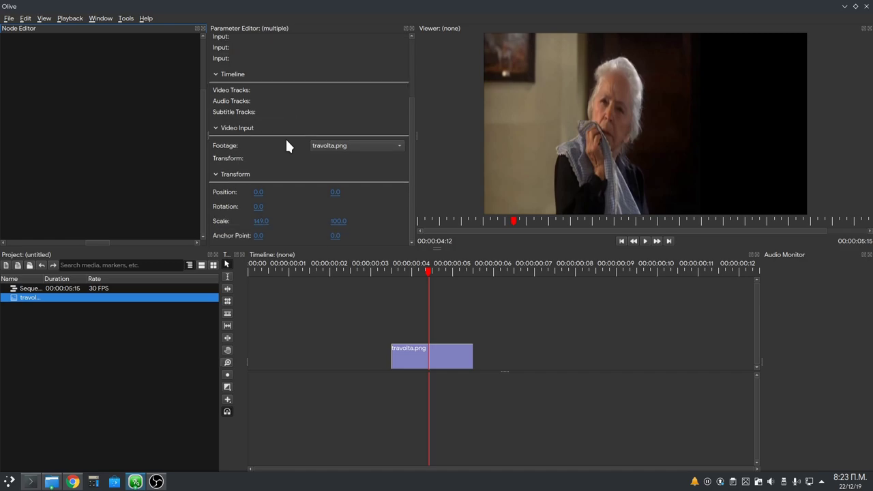
scroll(280, 138, up, 2)
scroll(252, 140, down, 2)
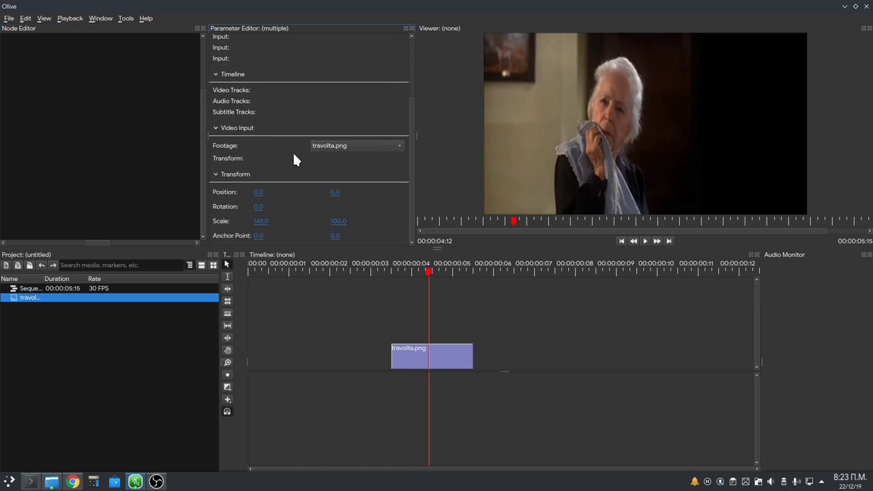